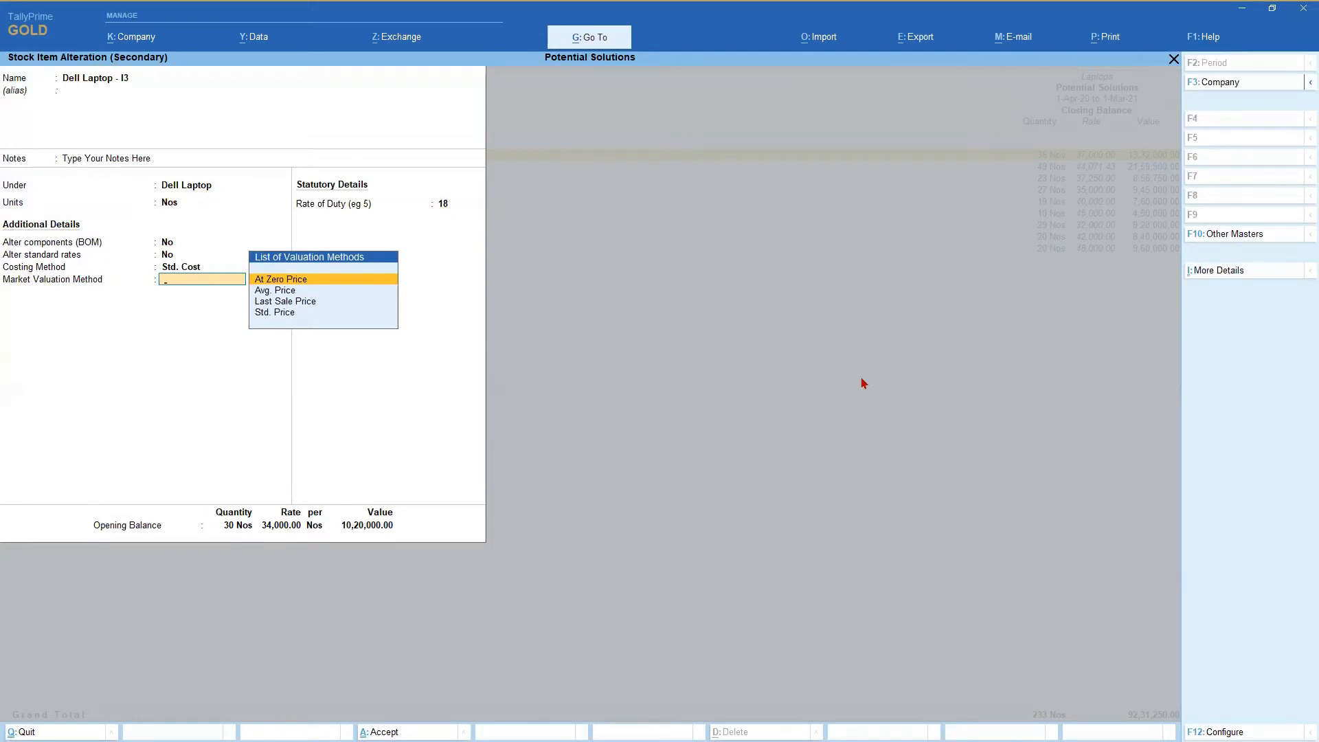
# Set the market valuation method of the Dell Laptop - I3 stock item to Std. Price
pyautogui.press('Down')
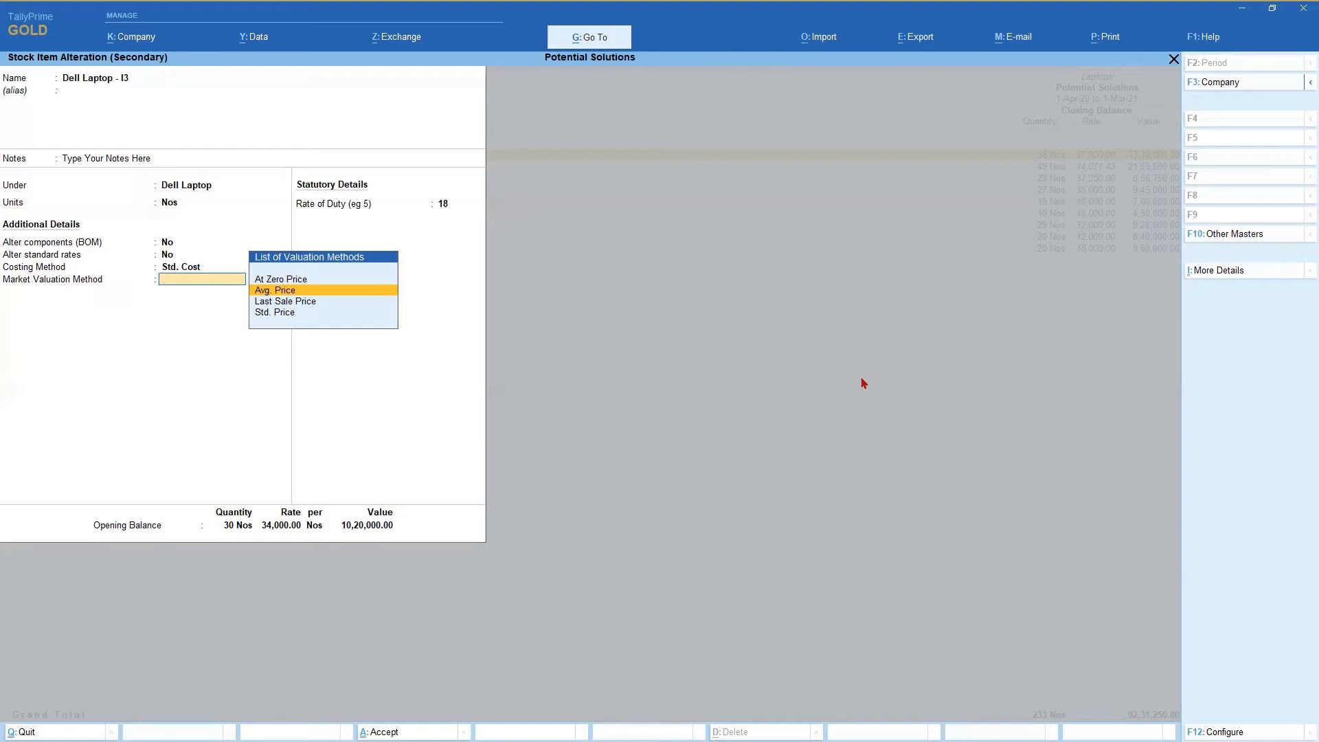
pyautogui.press('Down')
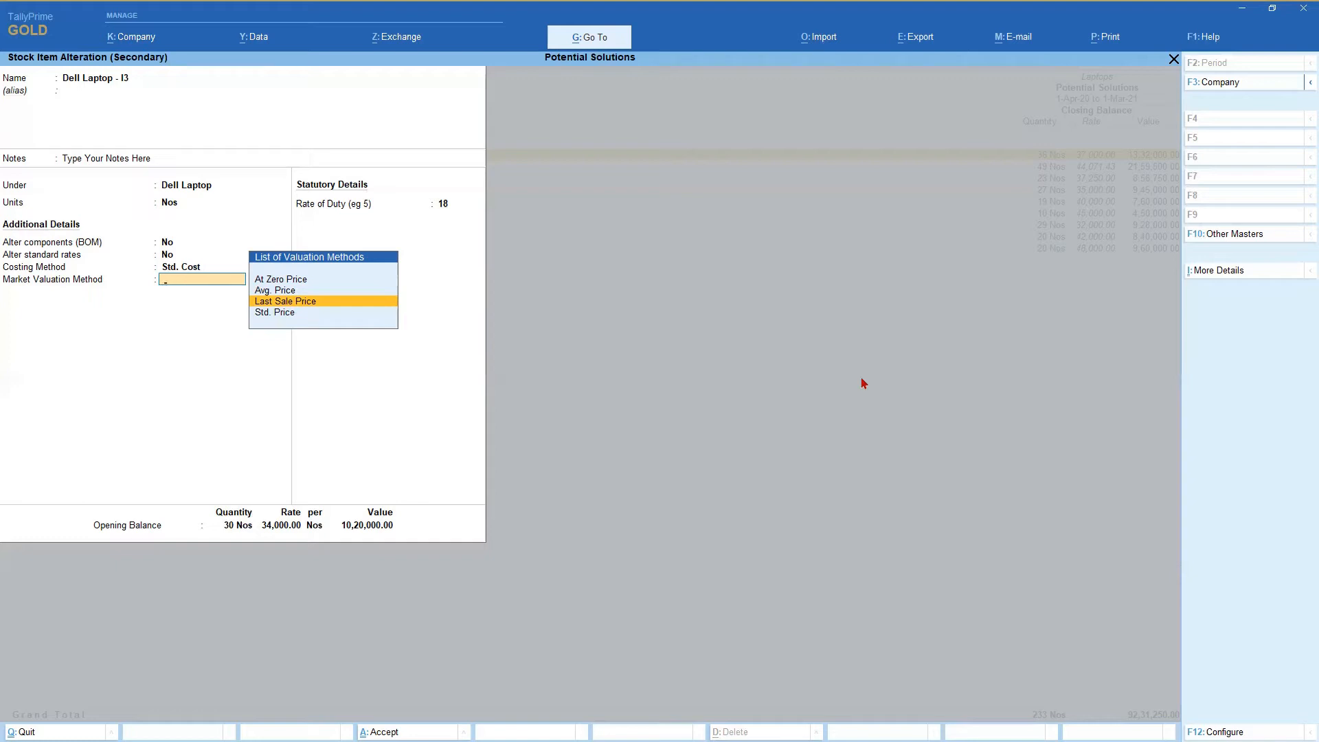
pyautogui.press('Up')
pyautogui.press('Up')
pyautogui.press('Down')
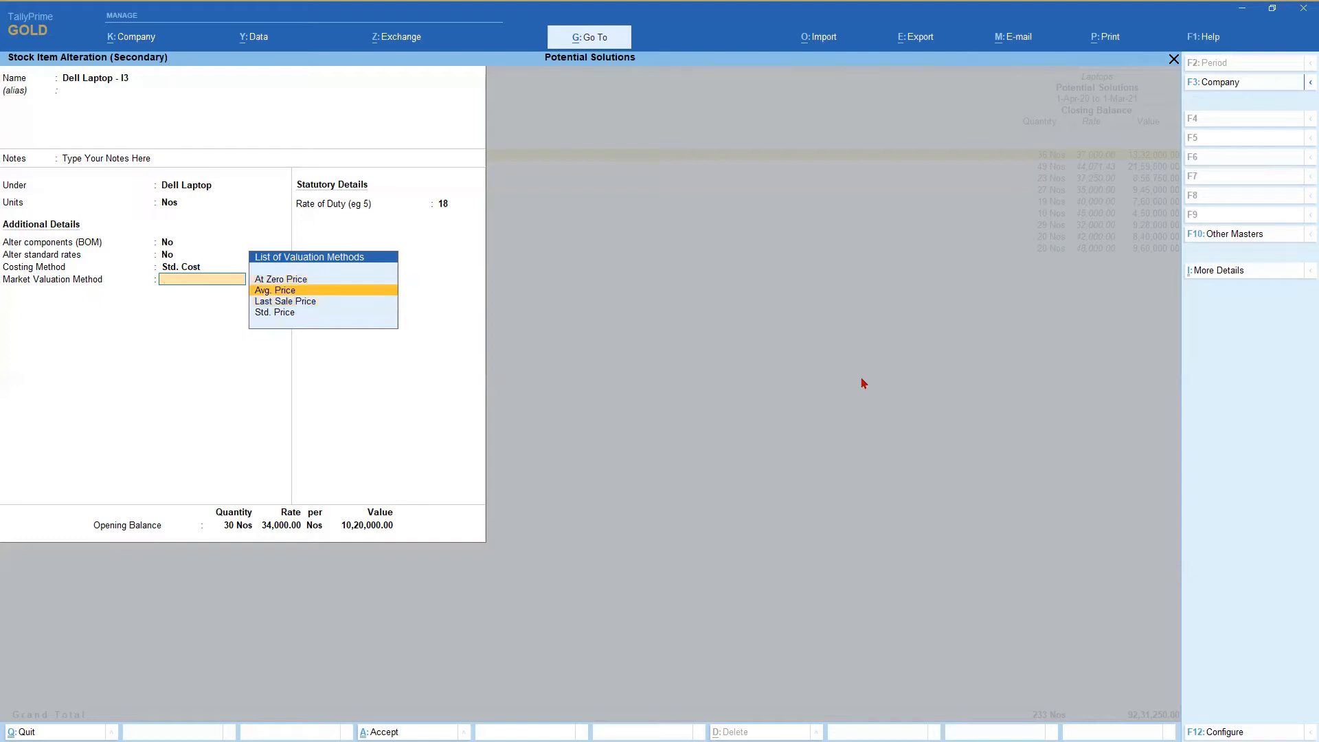
pyautogui.press('Down')
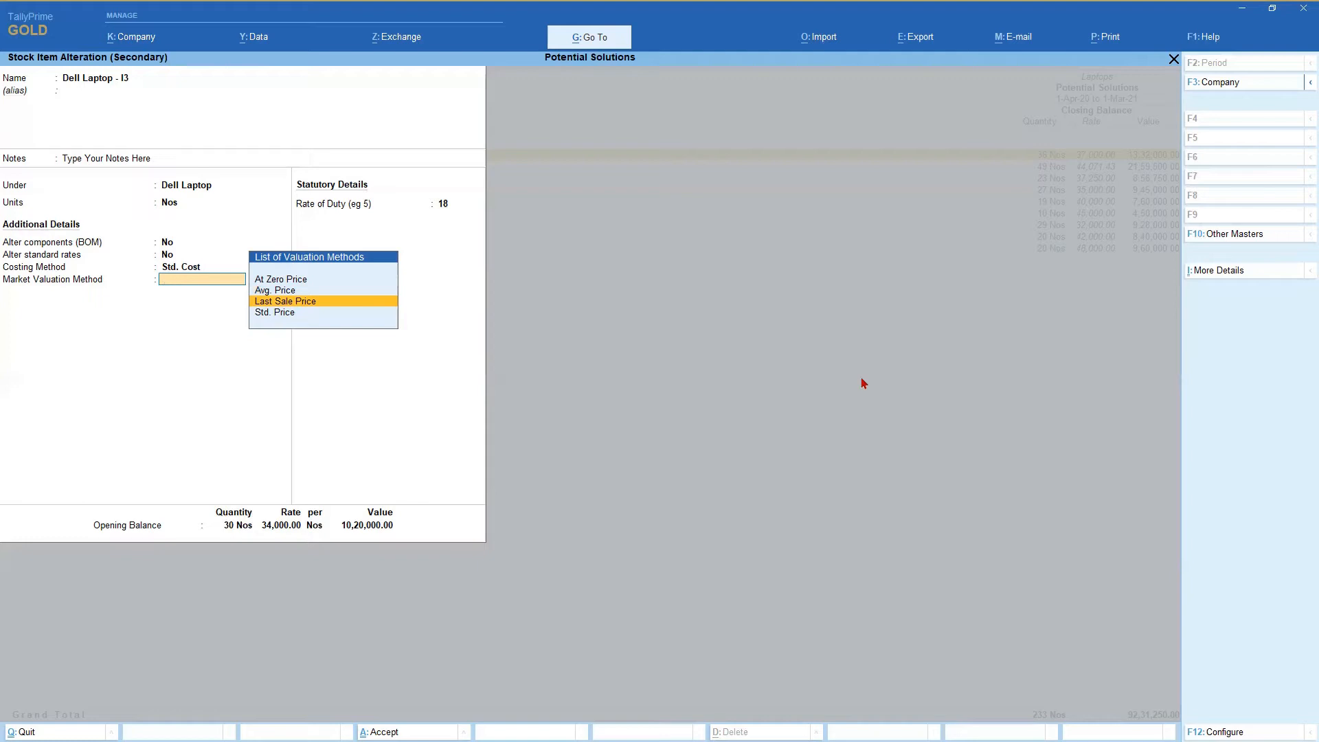
pyautogui.press('Down')
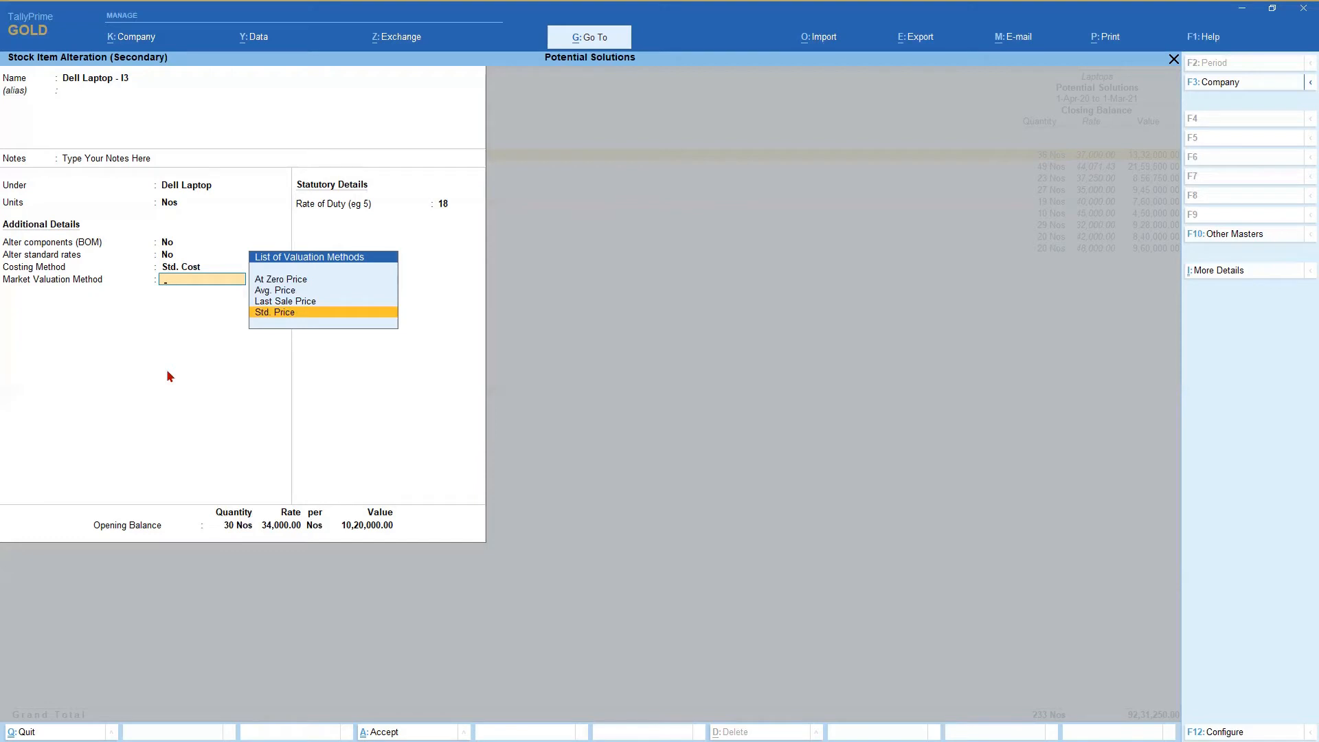
pyautogui.press('Return')
# Open the standard rates of Dell Laptop - I3 and review its standard cost and standard selling price
pyautogui.press('Return')
pyautogui.press('BackSpace')
pyautogui.press('BackSpace')
pyautogui.press('BackSpace')
pyautogui.press('BackSpace')
pyautogui.write('y')
pyautogui.press('Return')
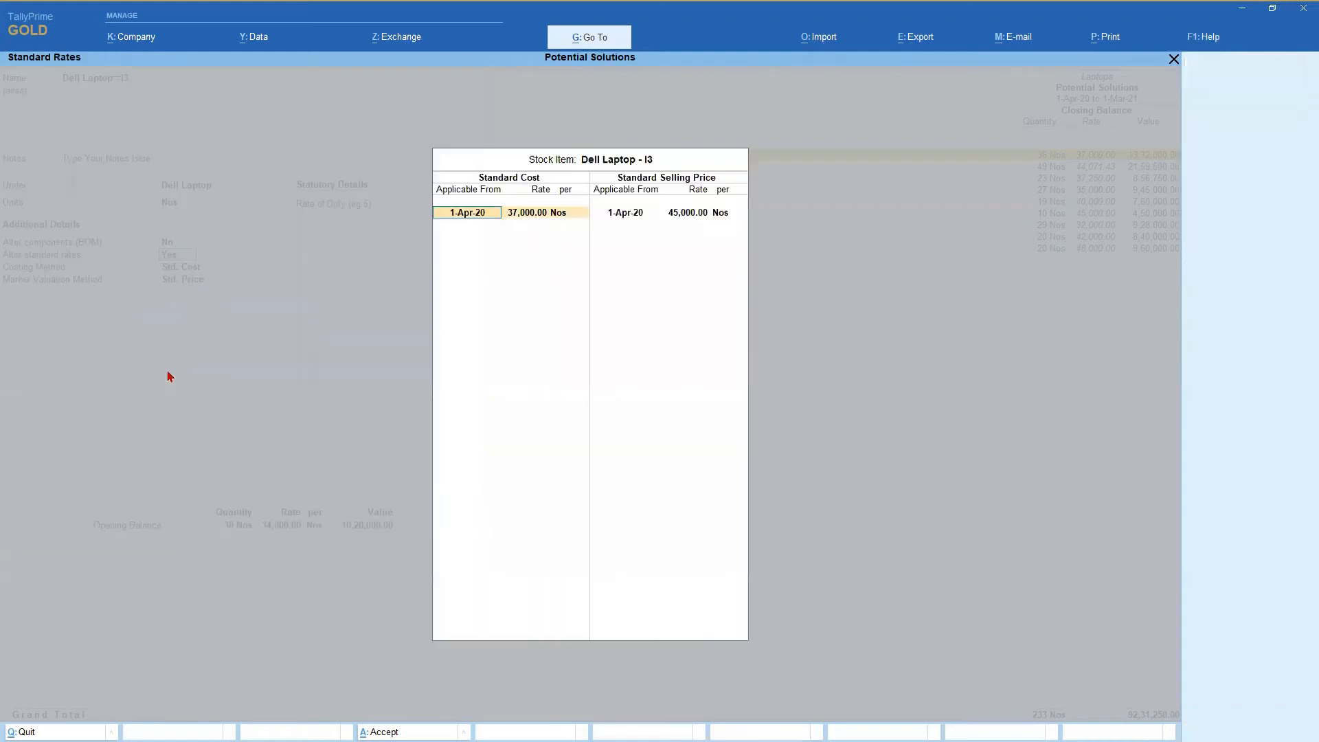
pyautogui.click(625, 219)
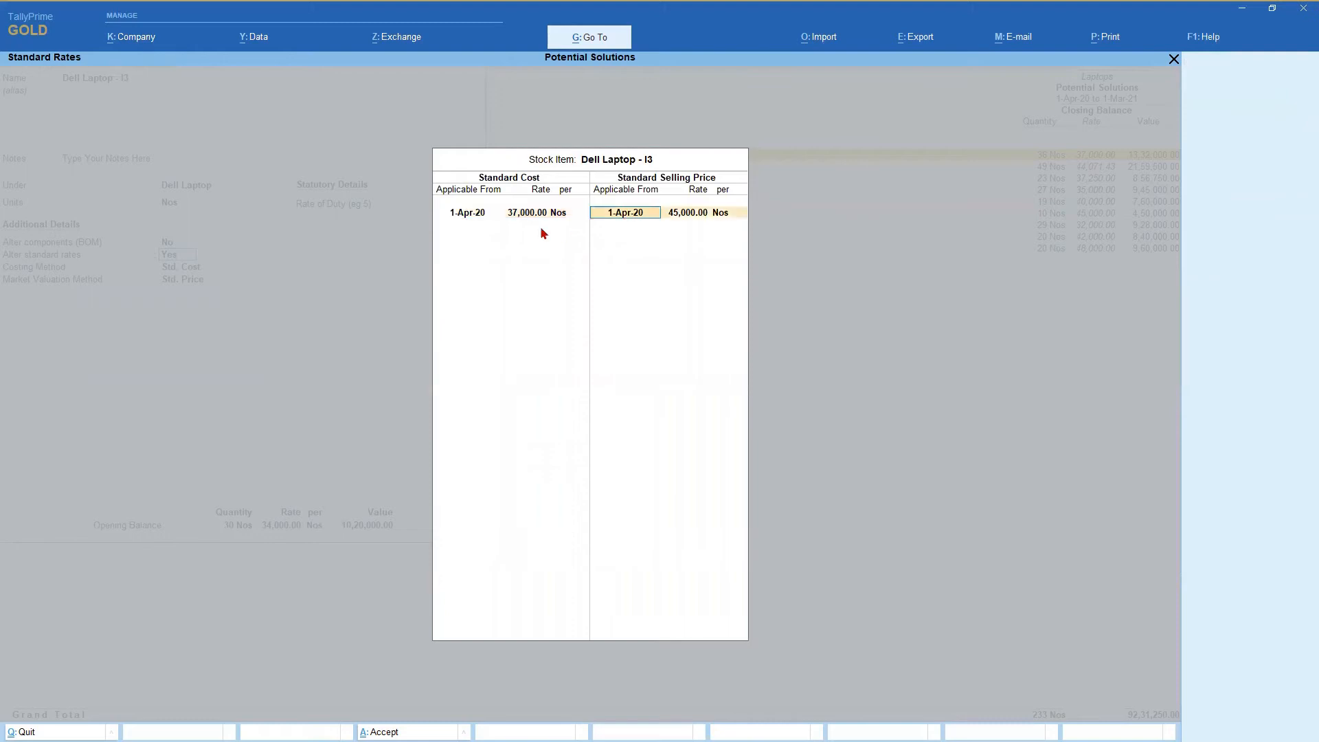
pyautogui.click(526, 215)
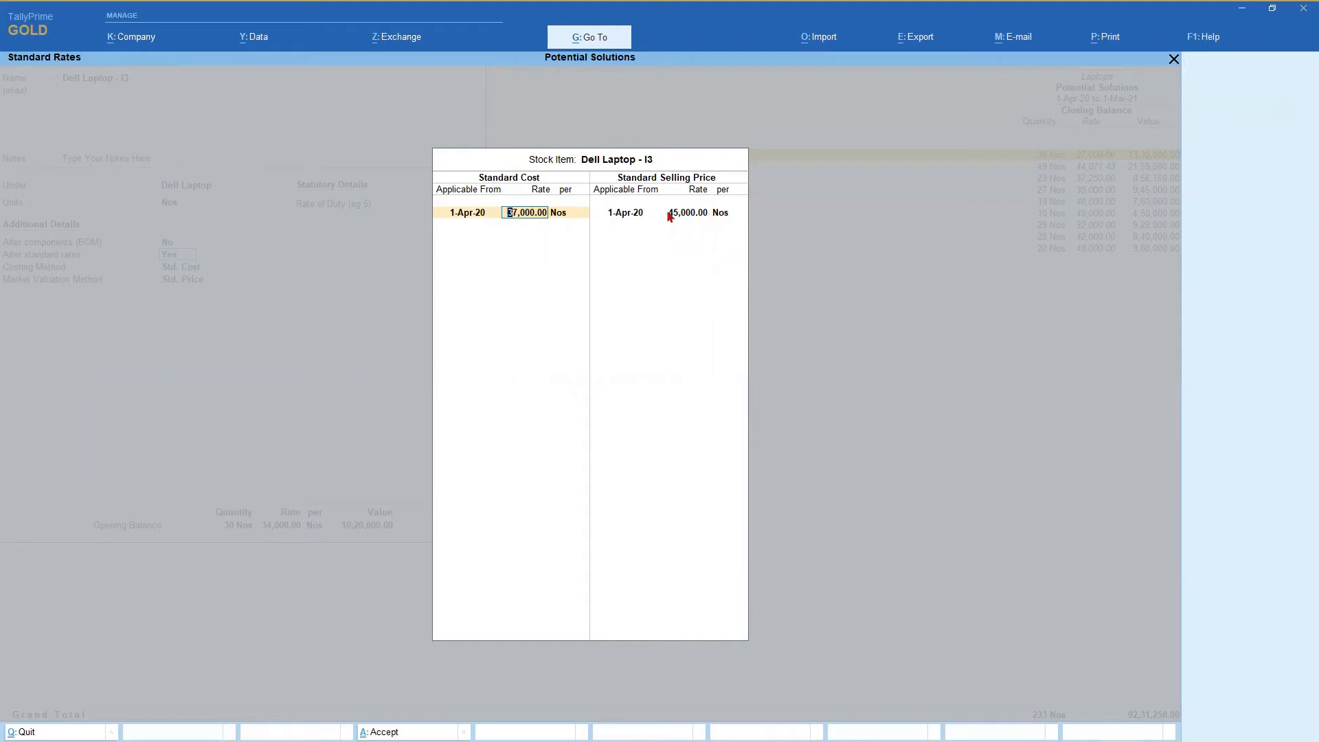
pyautogui.hotkey('ctrl', 'a')
pyautogui.press('Return')
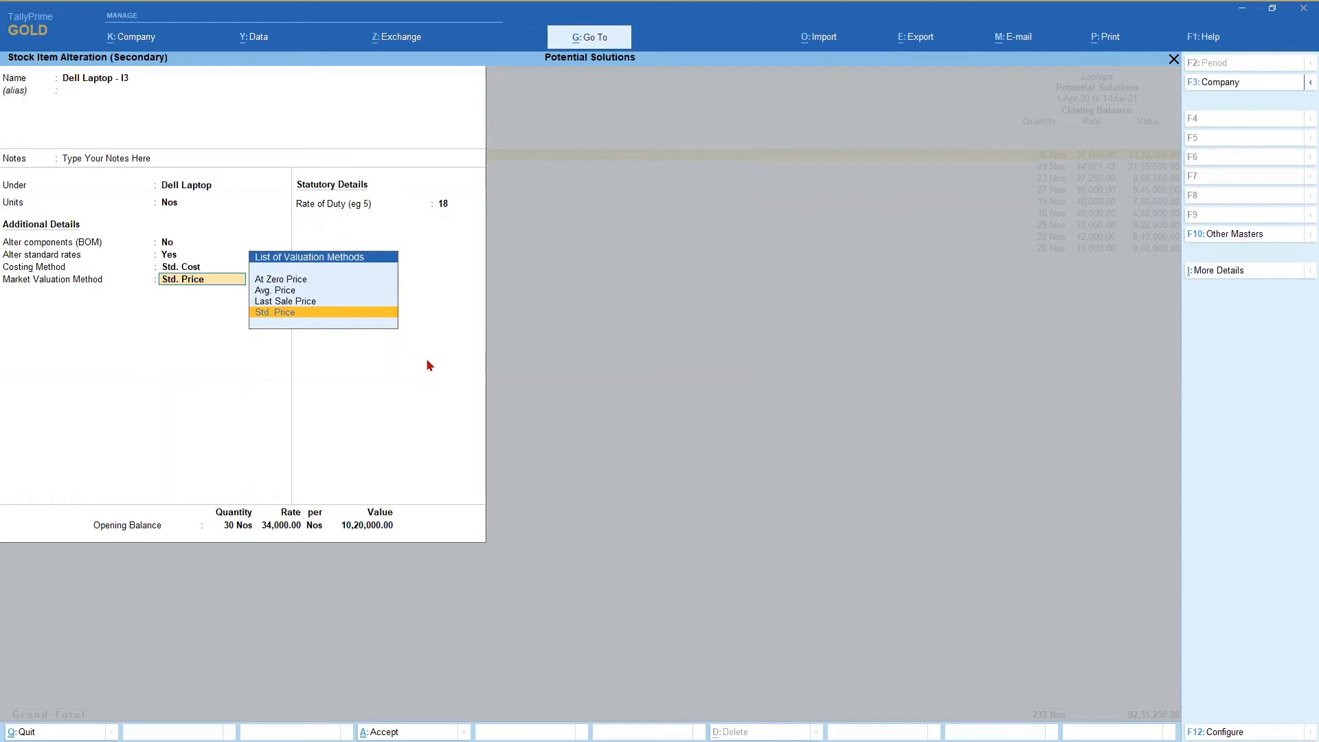
# Save the Dell Laptop - I3 alteration, and reopen its master from the stock group summary to check the valuation methods
pyautogui.press('Return')
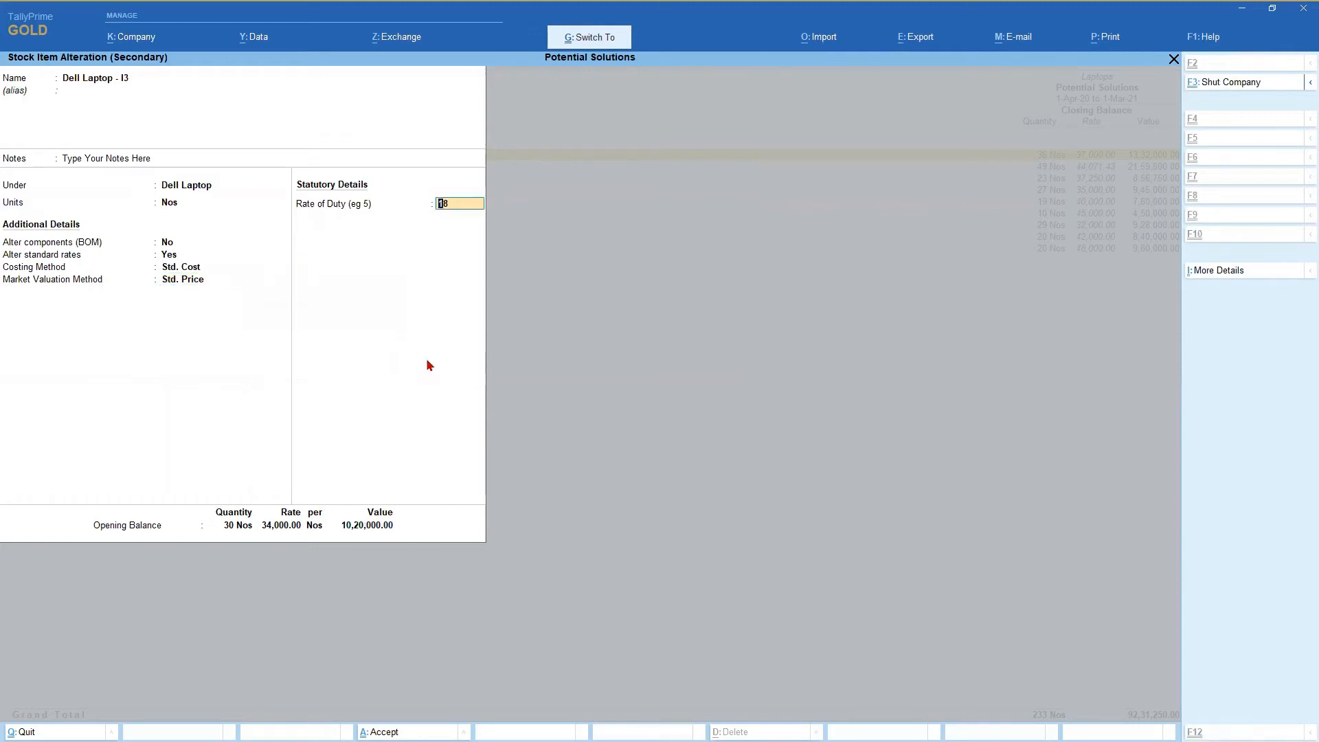
pyautogui.press('Return')
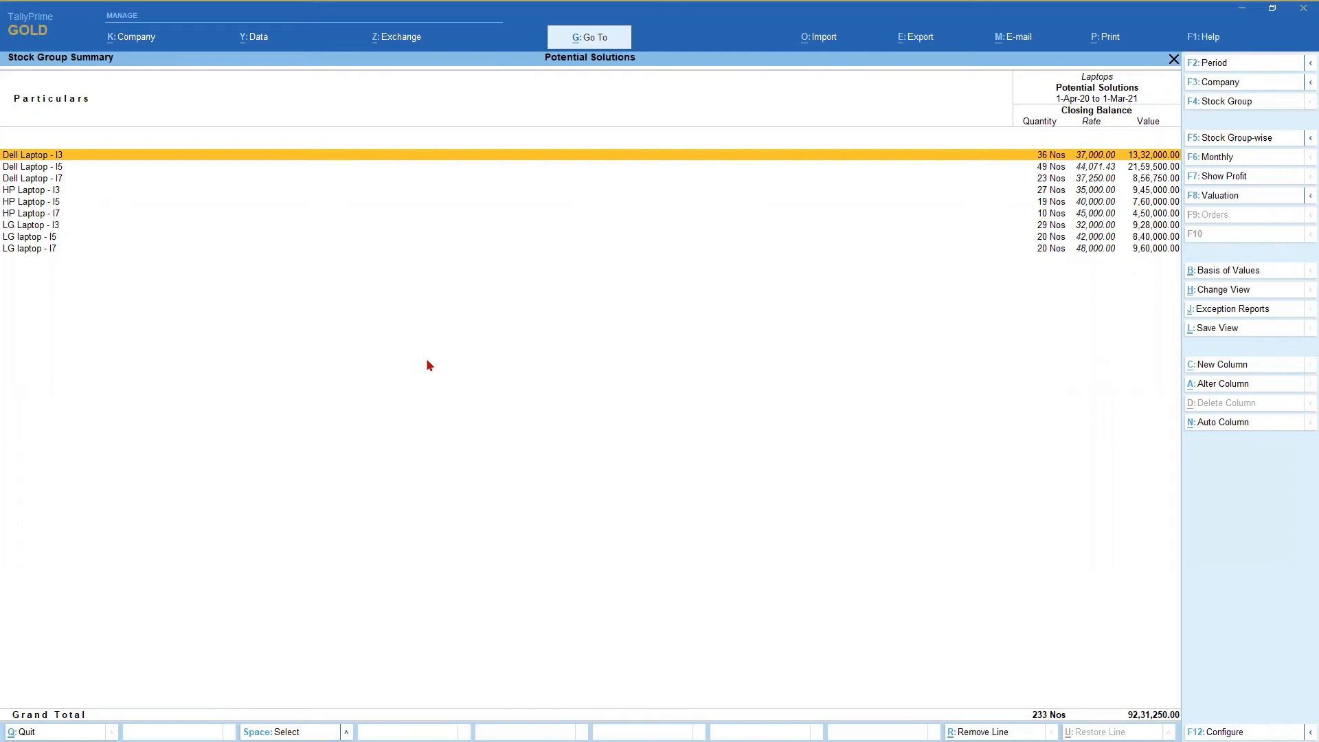
pyautogui.hotkey('ctrl', 'Return')
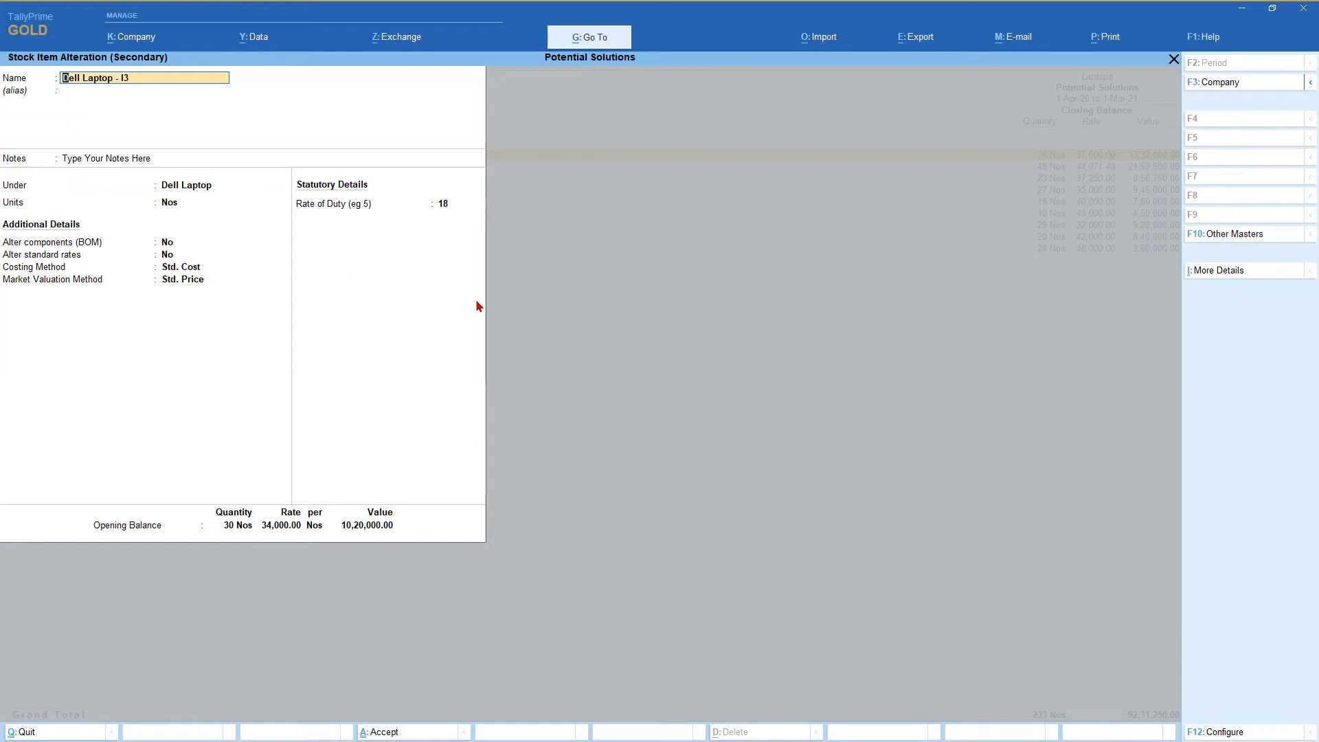
pyautogui.press('ctrl')
pyautogui.hotkey('ctrl', 'a')
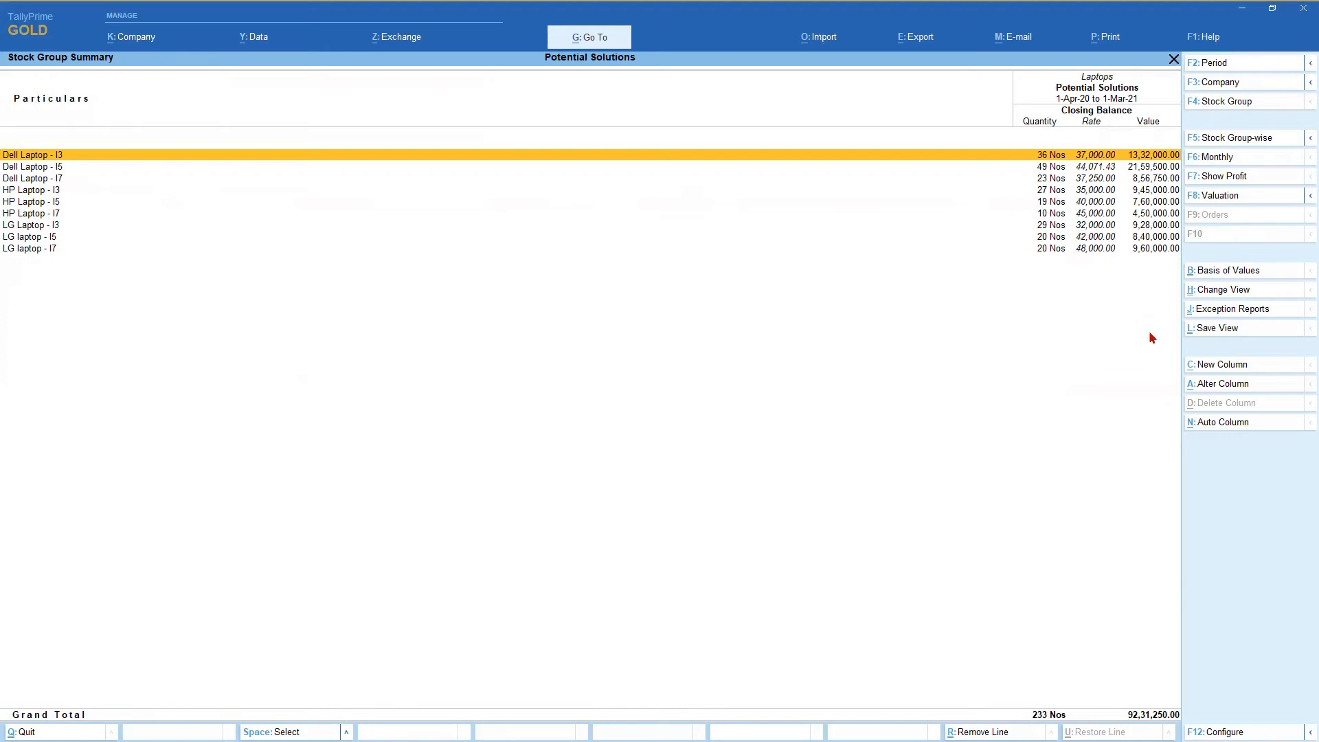
# Change the valuation method of the Laptops stock group summary to Avg. Cost
pyautogui.click(1220, 199)
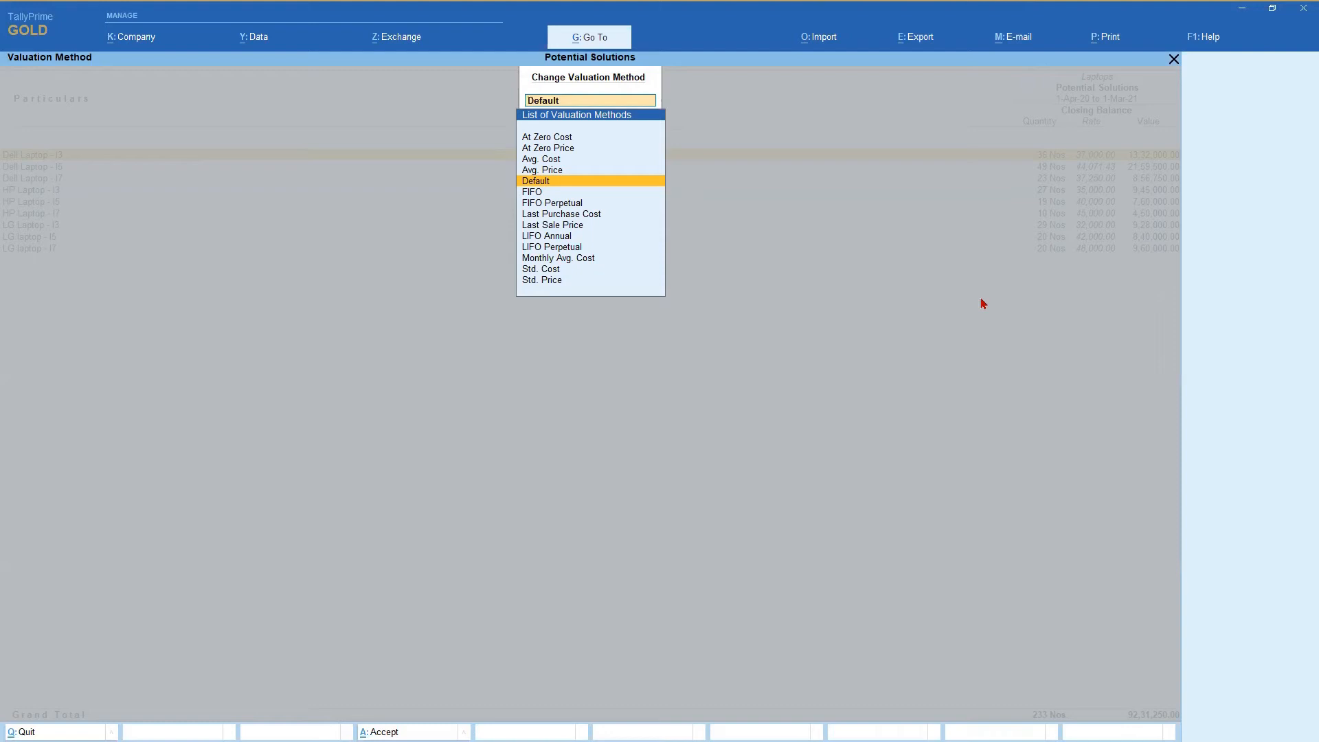
pyautogui.press('Down')
pyautogui.press('Down')
pyautogui.press('Down')
pyautogui.press('Up')
pyautogui.press('Up')
pyautogui.press('Up')
pyautogui.press('Up')
pyautogui.press('Up')
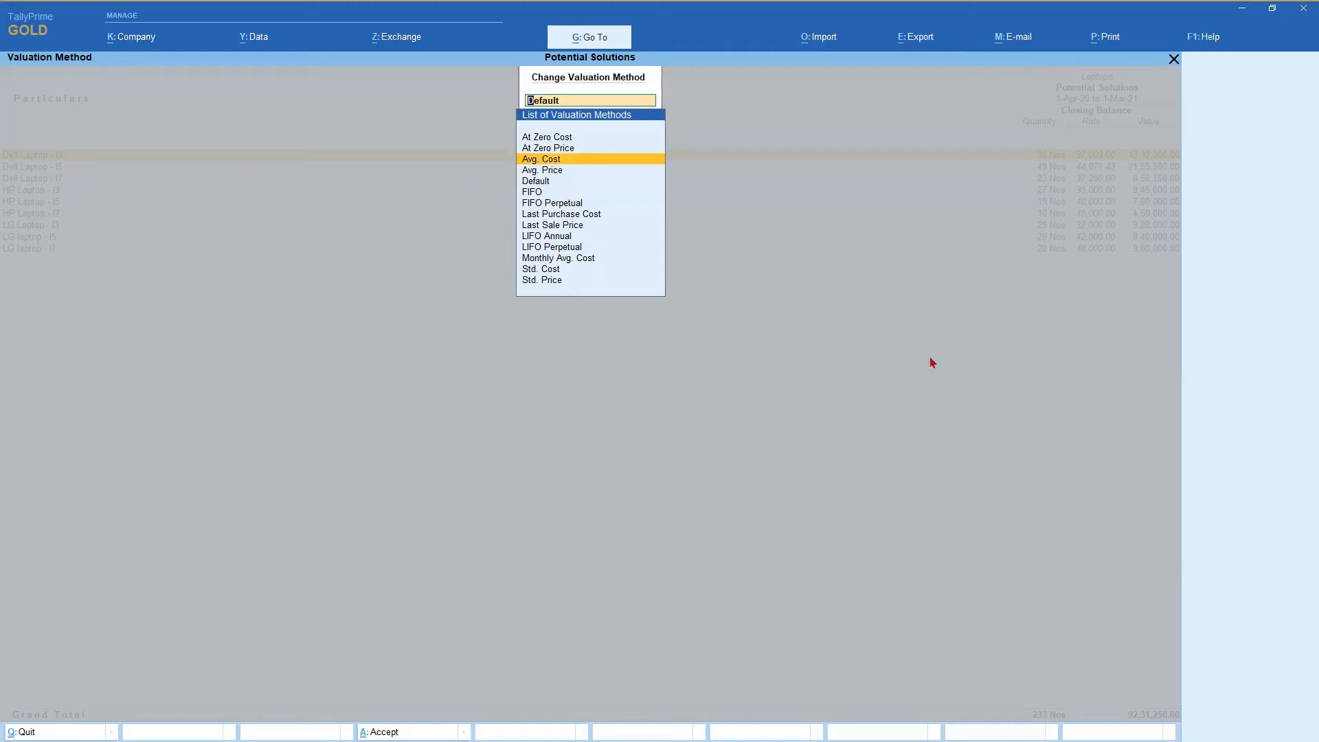
pyautogui.press('Return')
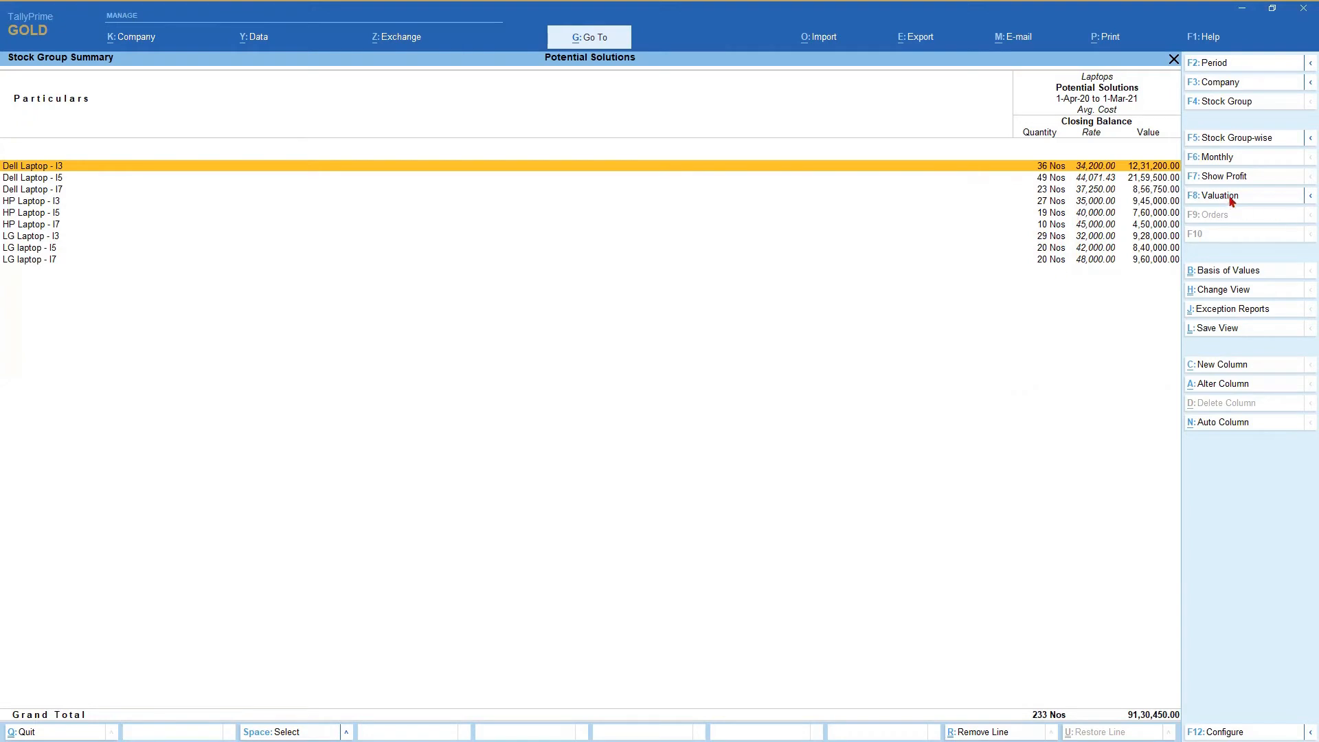
# Leave the average-cost report and reopen the Laptops group summary item-wise with the default valuation
pyautogui.click(1296, 197)
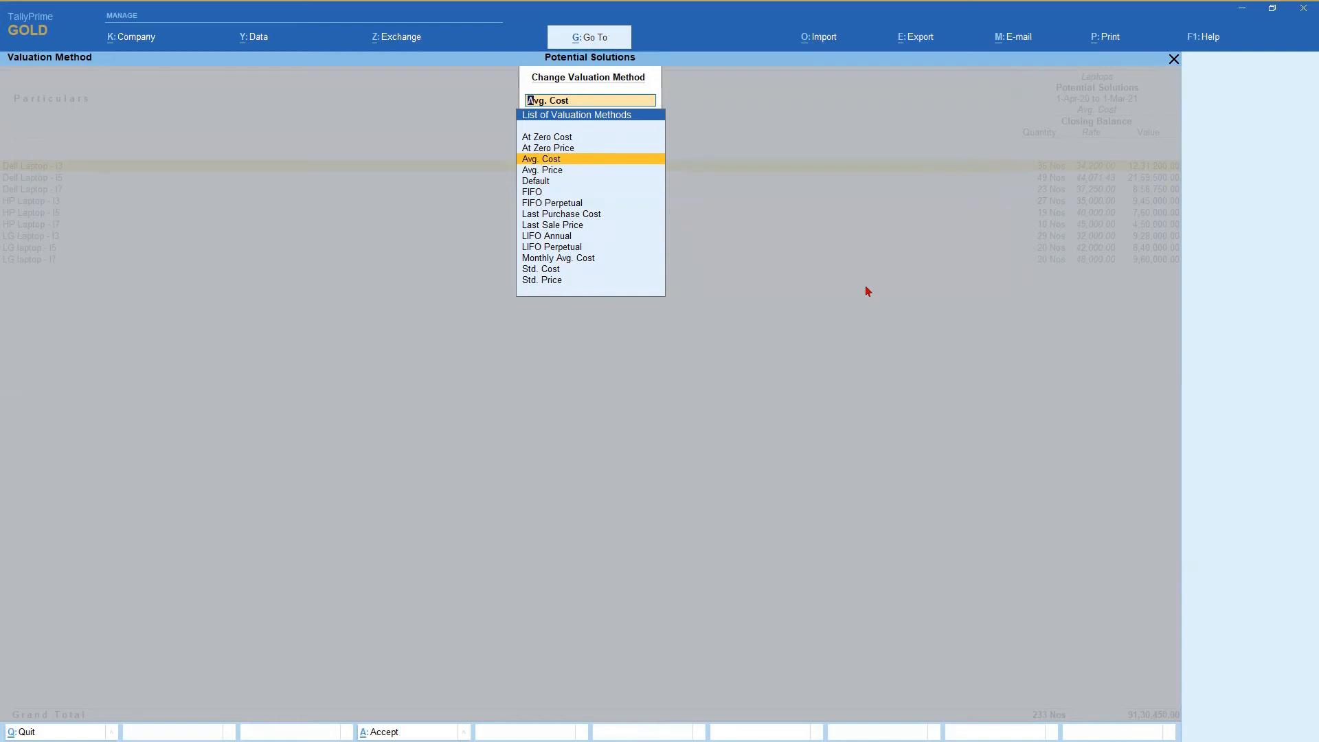
pyautogui.press('Escape')
pyautogui.press('Escape')
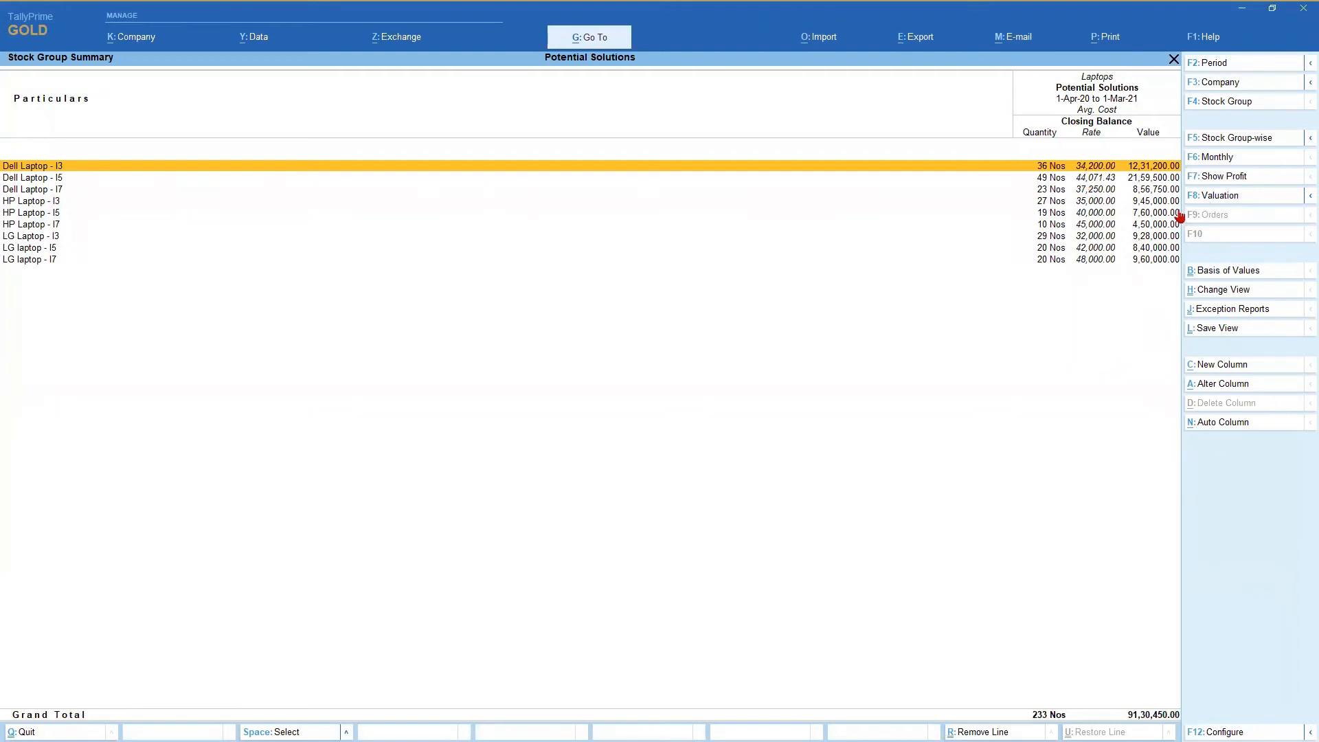
pyautogui.press('Escape')
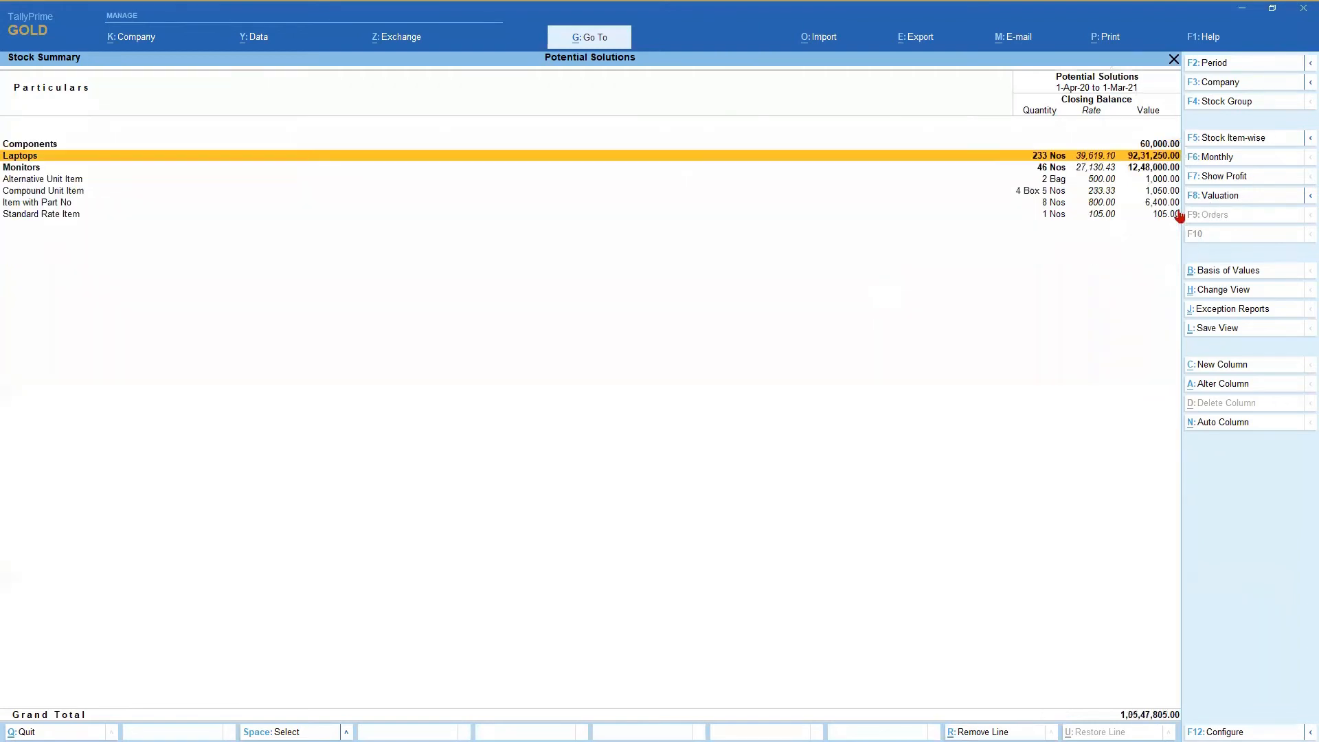
pyautogui.press('Return')
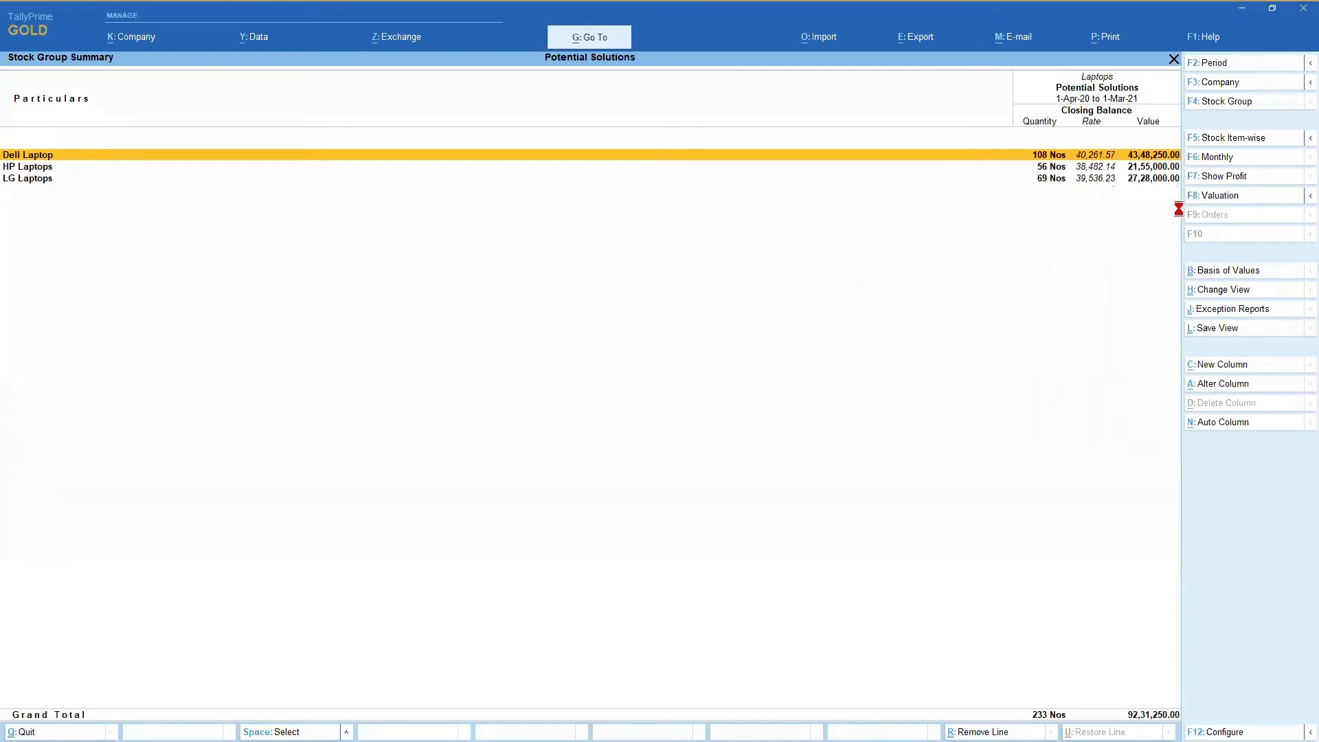
pyautogui.press('F5')
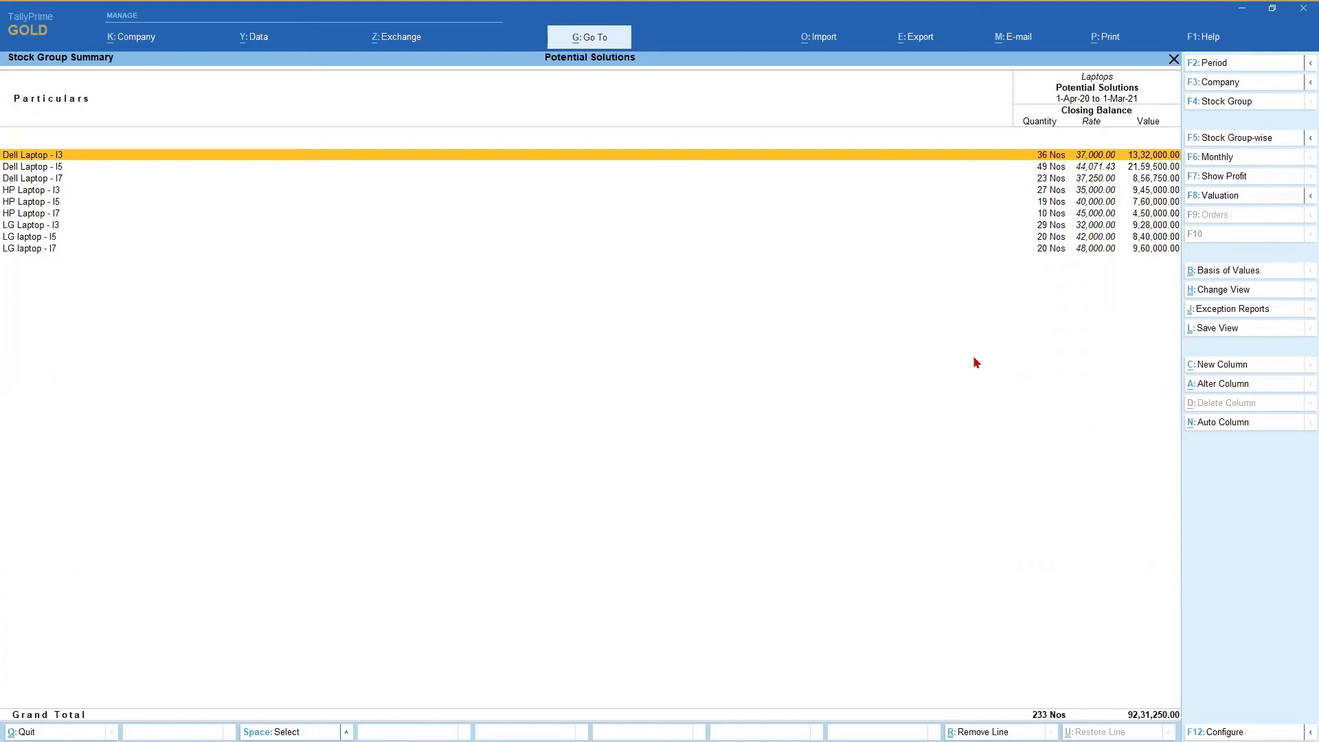
# Add a new column for the Laptops group from 1-Apr-20 with Avg. Price as the stock valuation method
pyautogui.click(1232, 366)
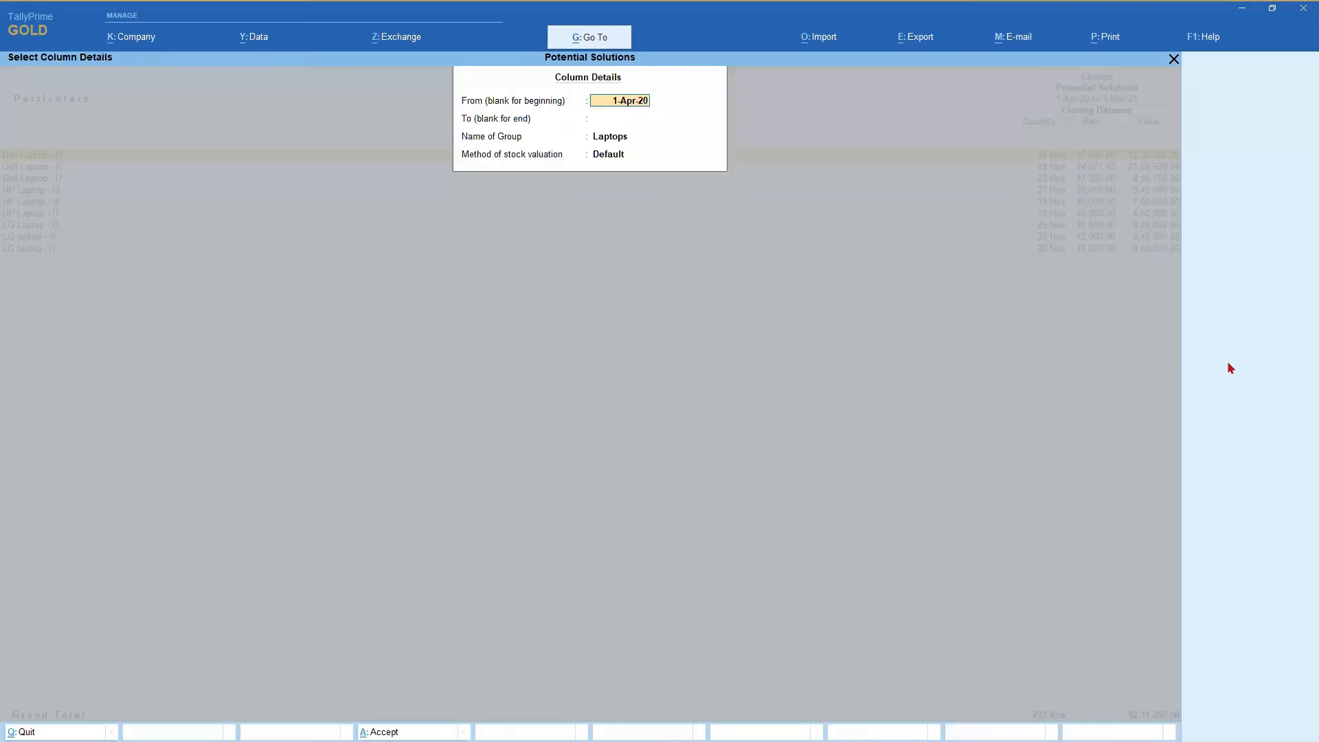
pyautogui.press('Return')
pyautogui.press('Return')
pyautogui.press('Return')
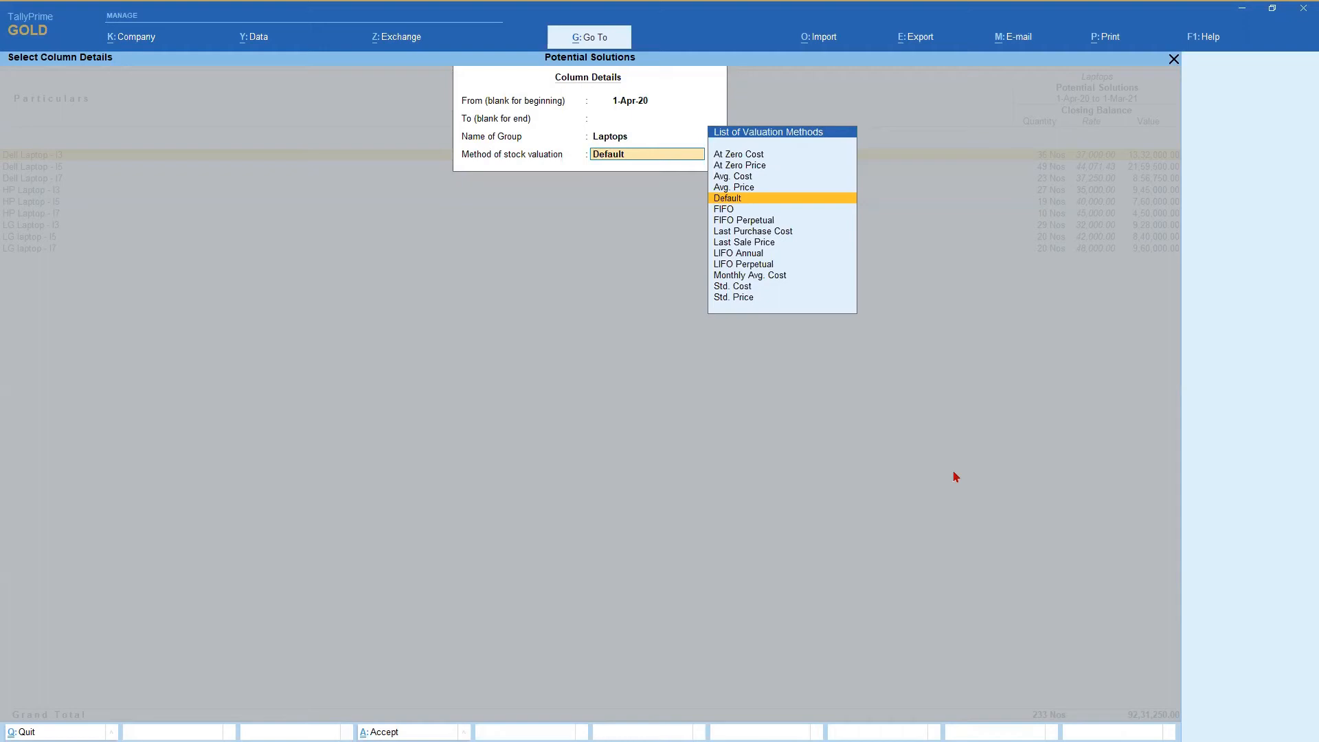
pyautogui.press('Down')
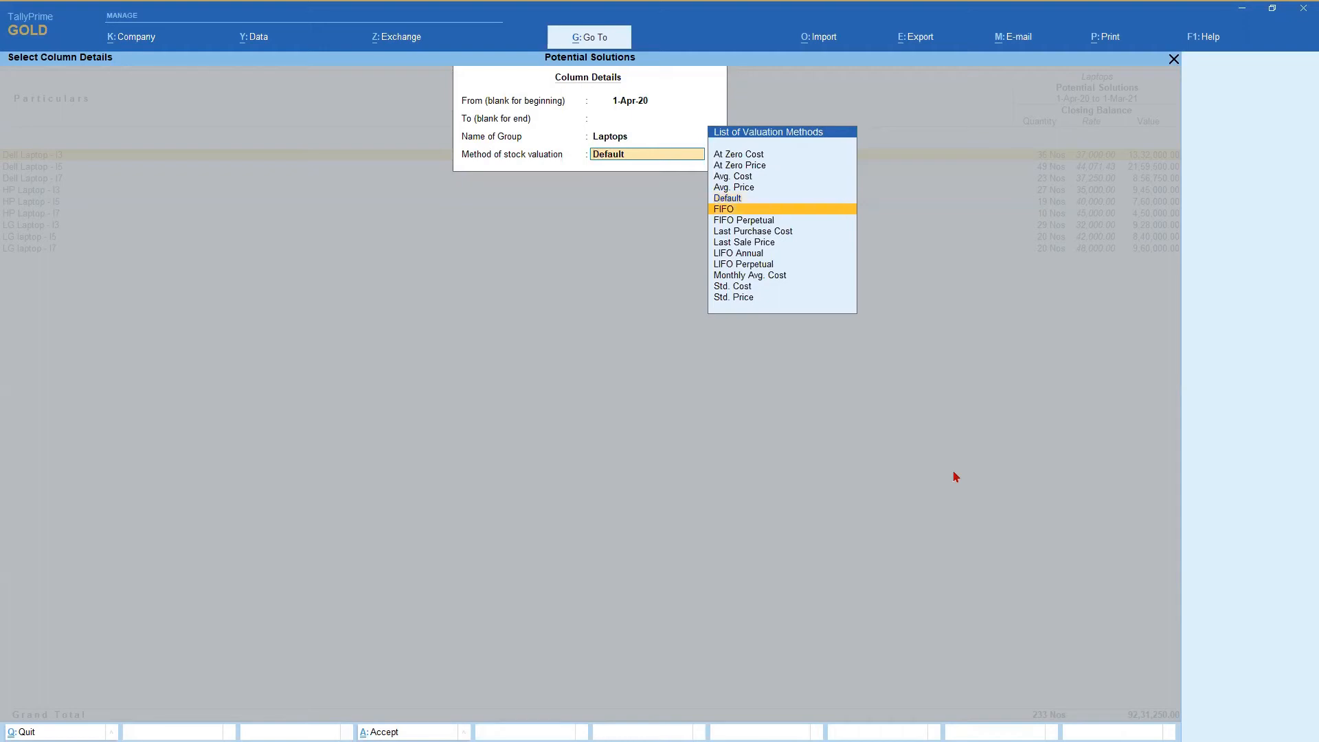
pyautogui.press('Down')
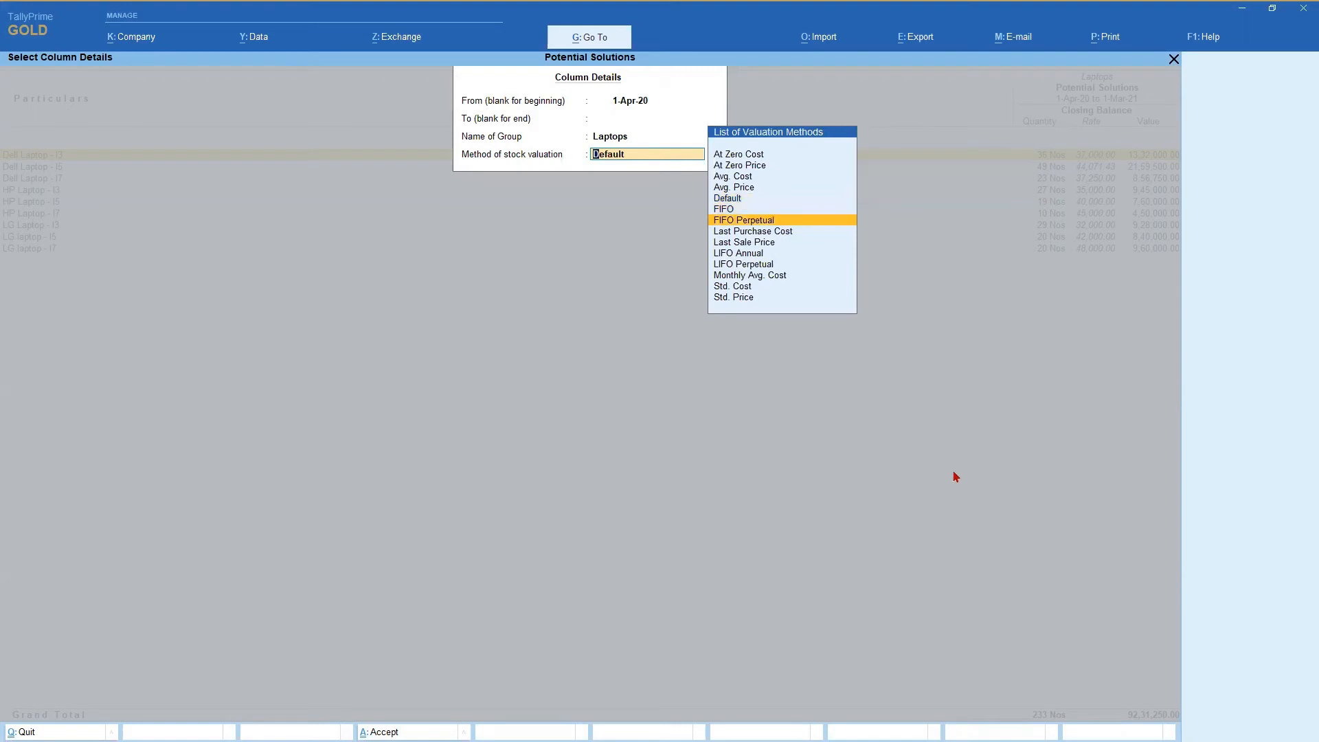
pyautogui.press('Up')
pyautogui.press('Up')
pyautogui.press('Up')
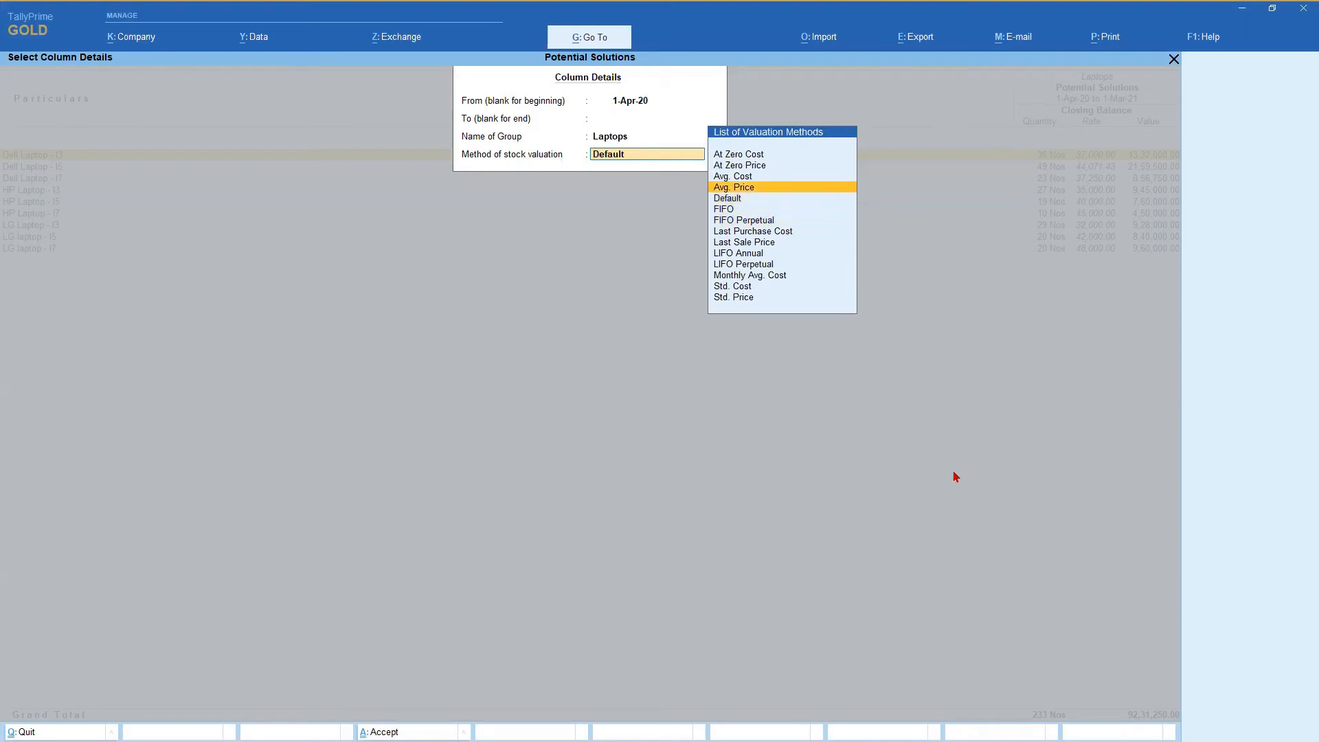
pyautogui.press('Return')
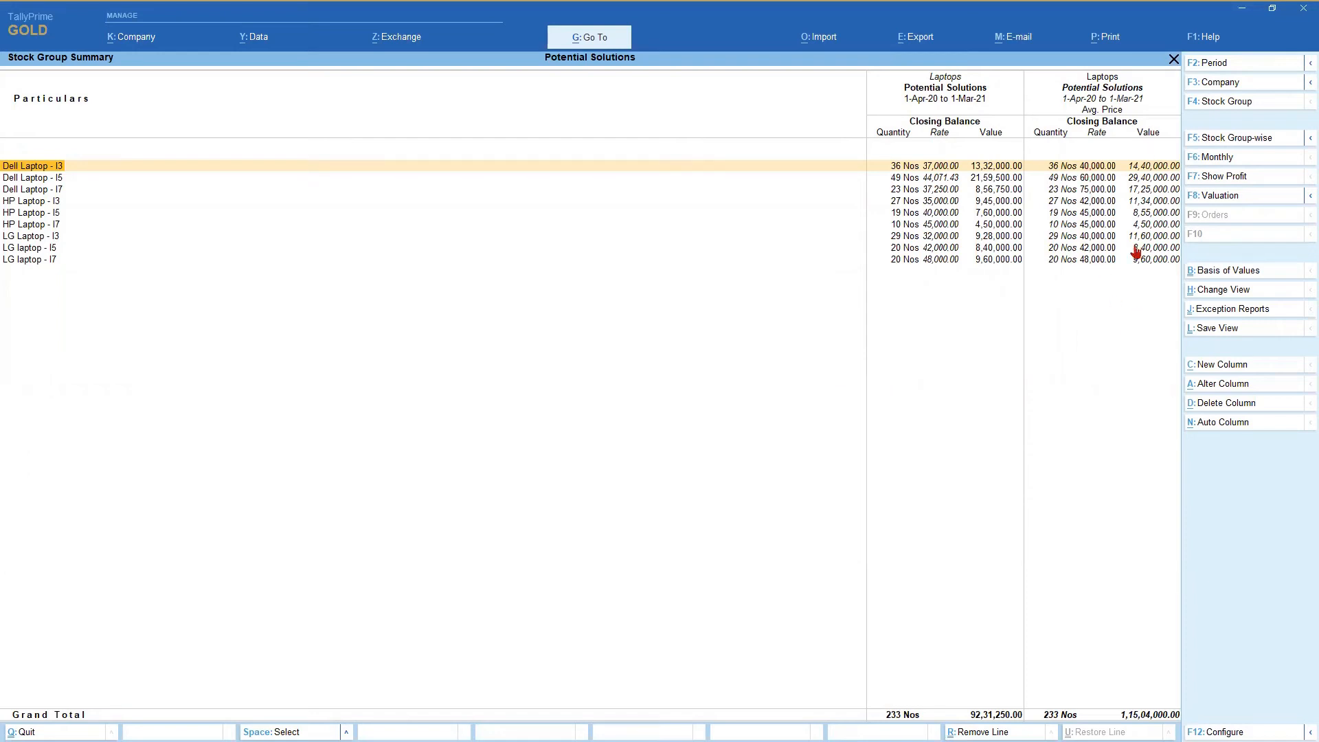
# Alter the added Avg. Price column so that its stock valuation method is Std. Price
pyautogui.press('Right')
pyautogui.press('Right')
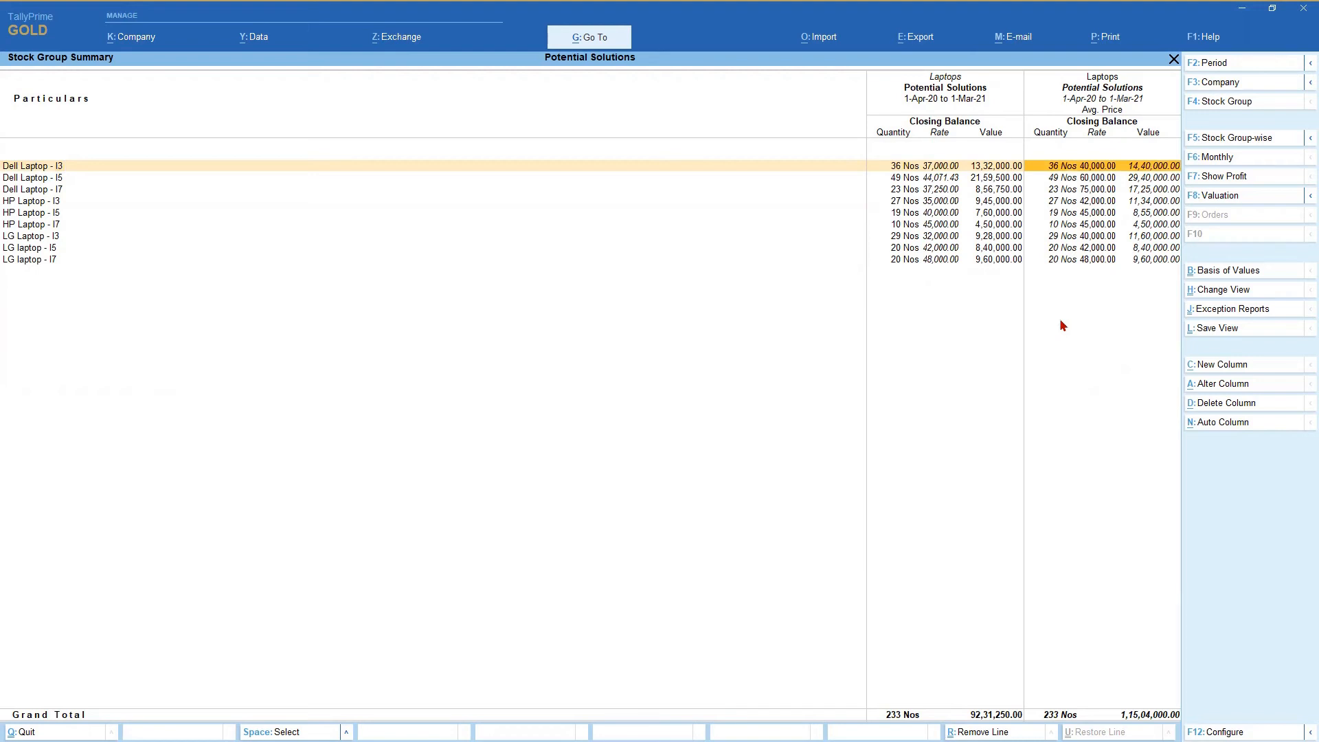
pyautogui.click(1234, 389)
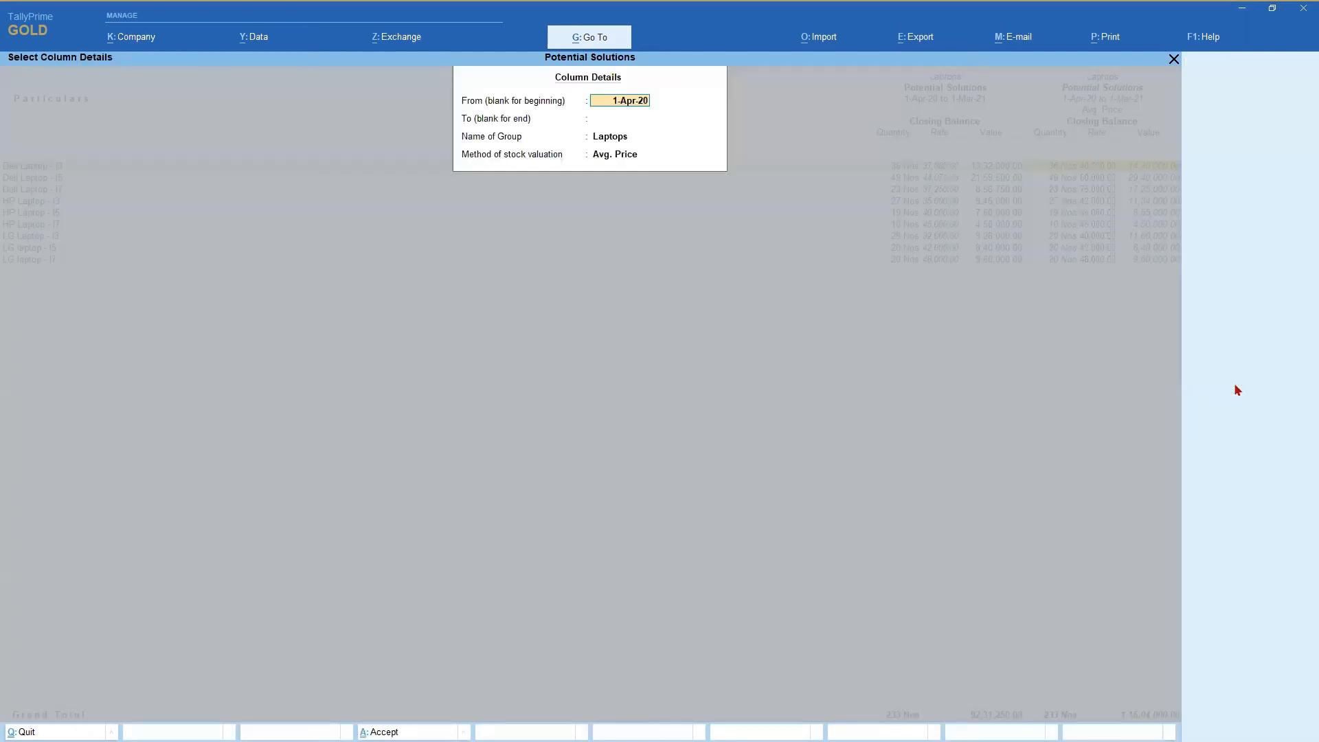
pyautogui.press('Return')
pyautogui.press('Return')
pyautogui.press('Return')
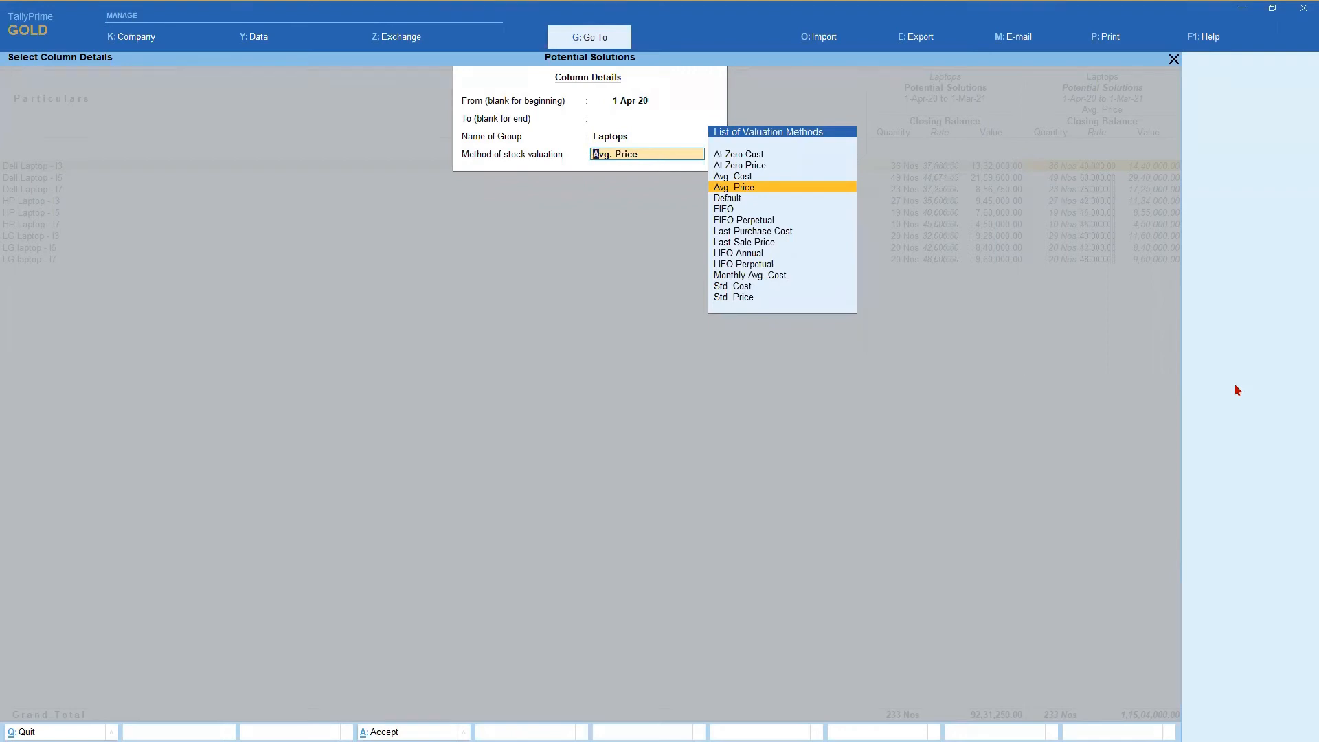
pyautogui.press('Down')
pyautogui.press('Down')
pyautogui.press('Down')
pyautogui.press('Down')
pyautogui.press('Down')
pyautogui.press('Down')
pyautogui.press('Down')
pyautogui.press('Down')
pyautogui.press('Down')
pyautogui.press('Down')
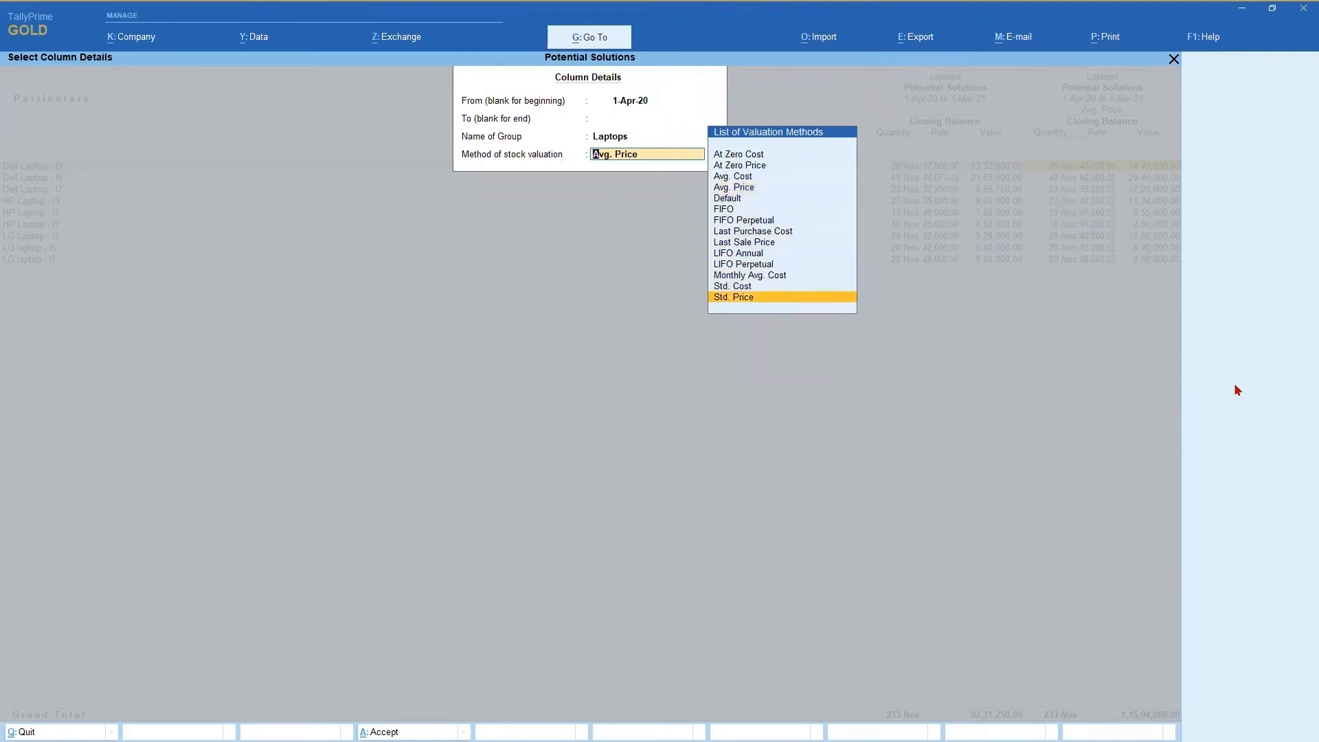
pyautogui.press('Return')
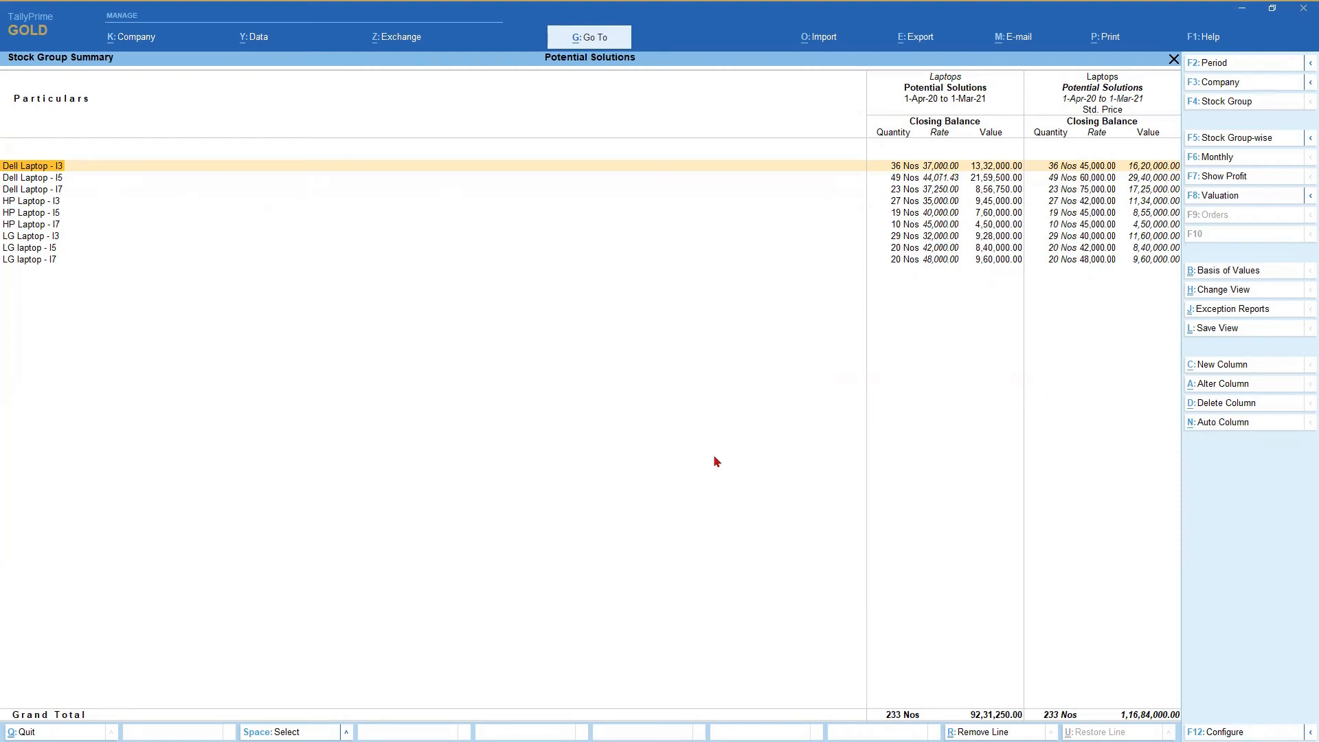
# Reopen the Dell Laptop - I3 master to check its standard selling price, and return to the stock group summary
pyautogui.hotkey('ctrl', 'Return')
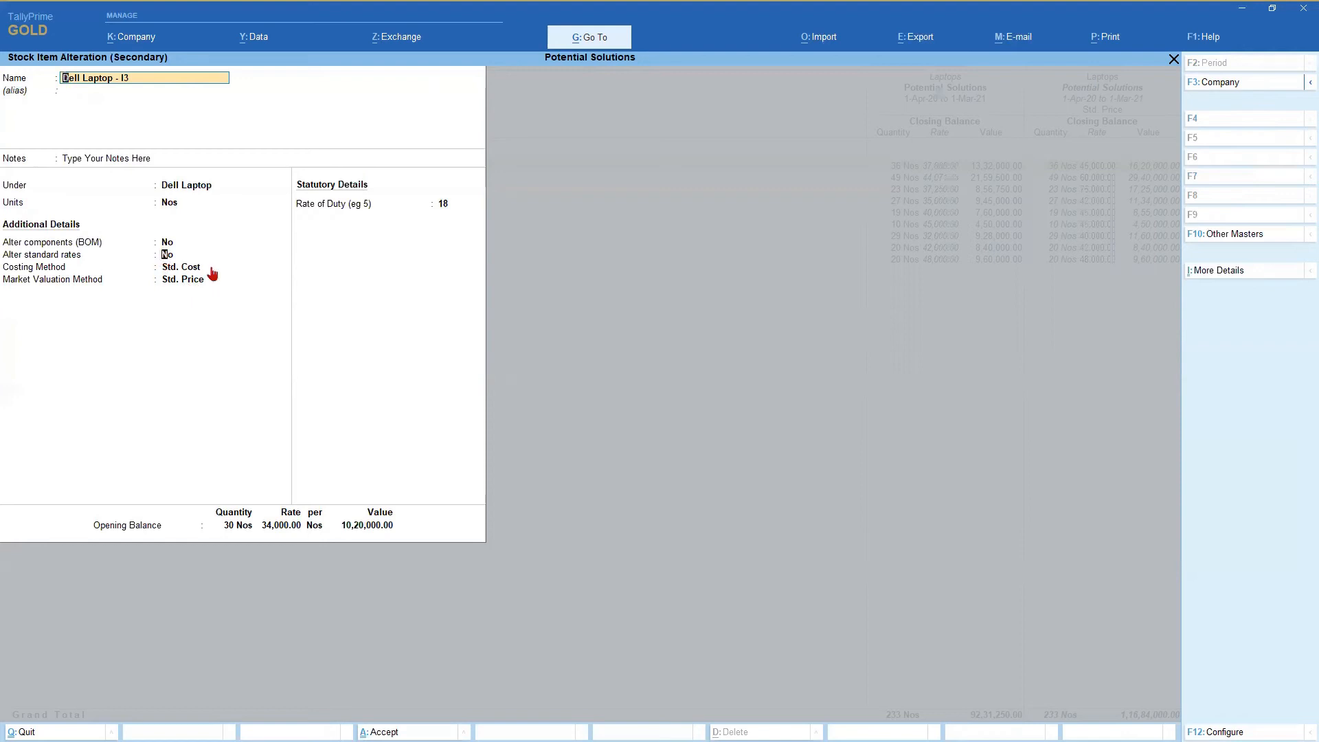
pyautogui.click(168, 255)
pyautogui.write('y')
pyautogui.press('Return')
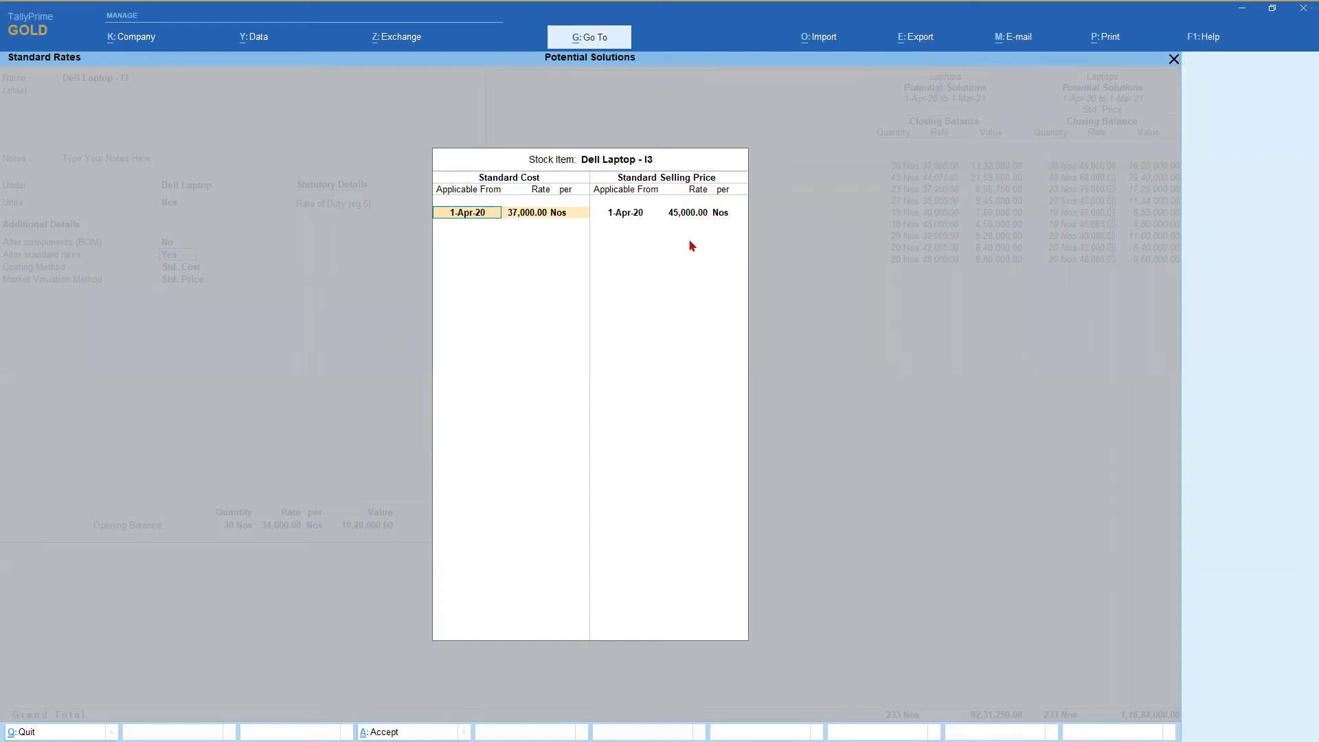
pyautogui.hotkey('ctrl', 'a')
pyautogui.hotkey('ctrl', 'a')
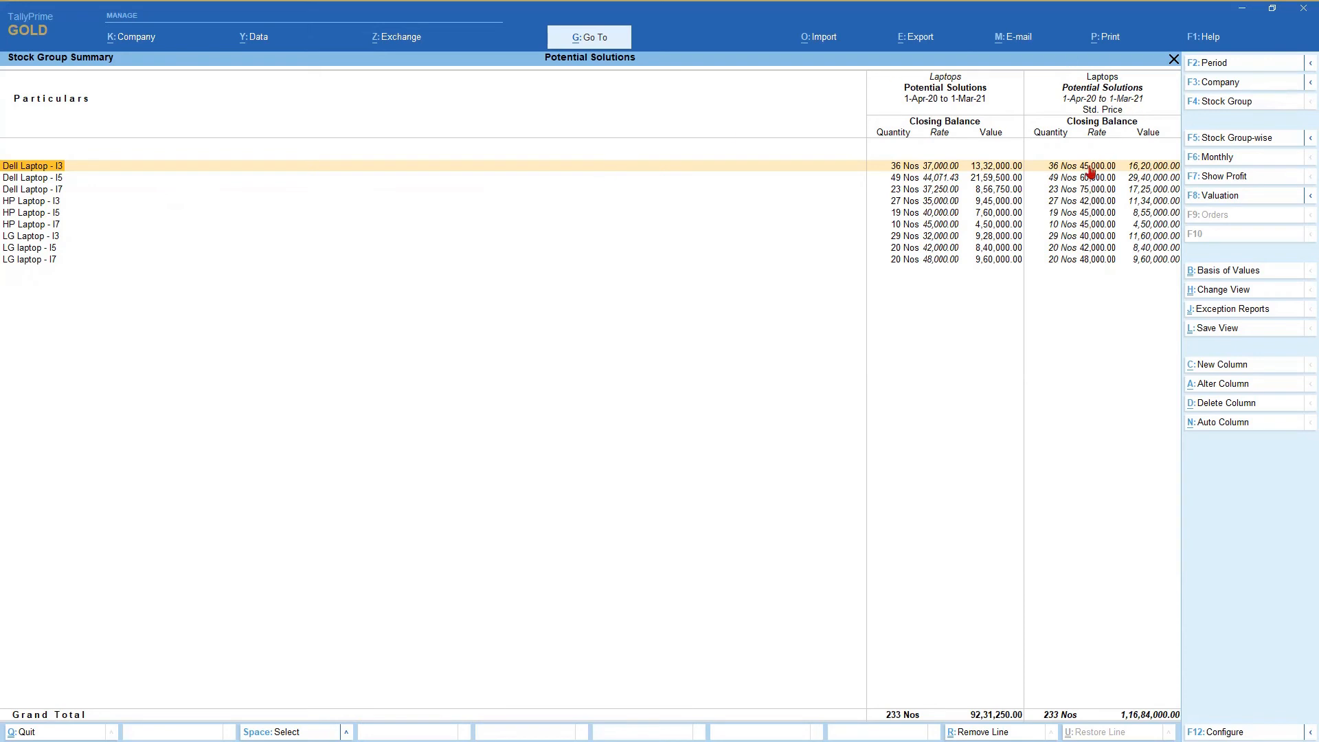
# Examine Dell Laptop - I3's monthly summary and its March vouchers, and return to the Laptops group summary
pyautogui.press('Return')
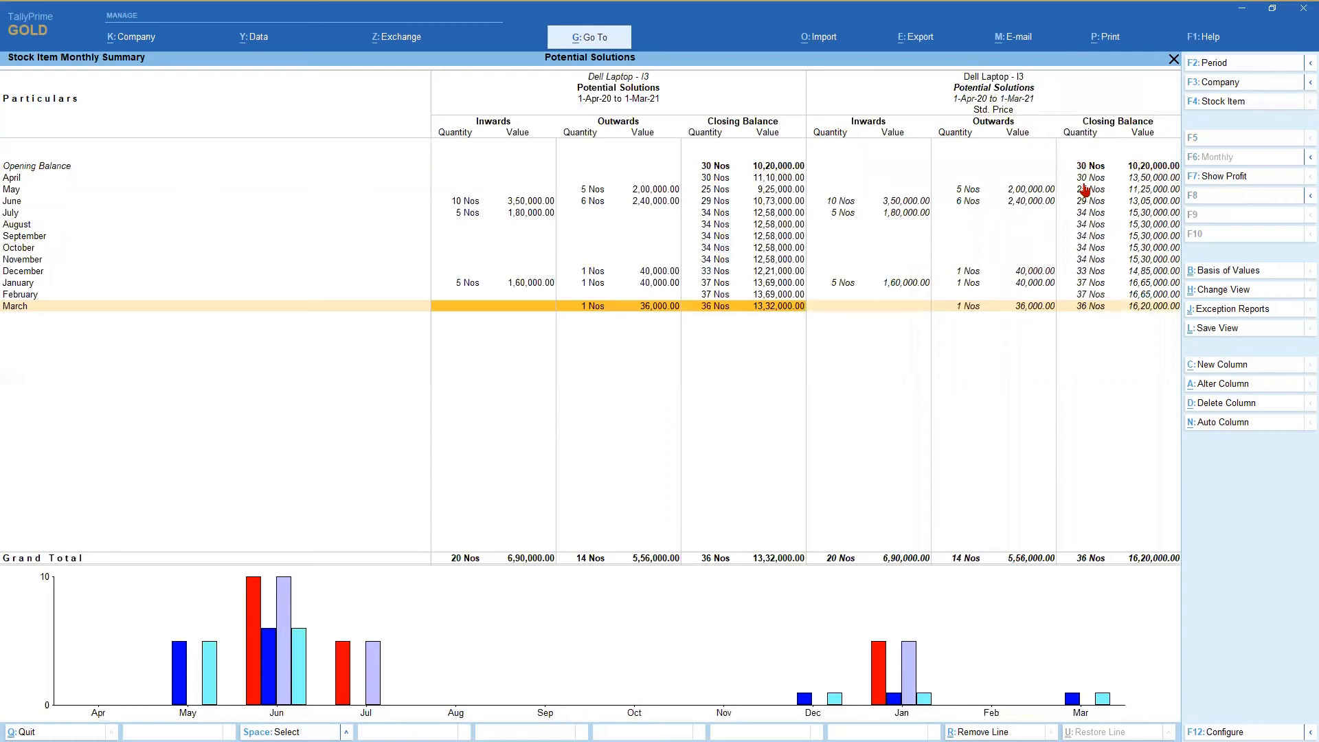
pyautogui.press('Up')
pyautogui.press('Up')
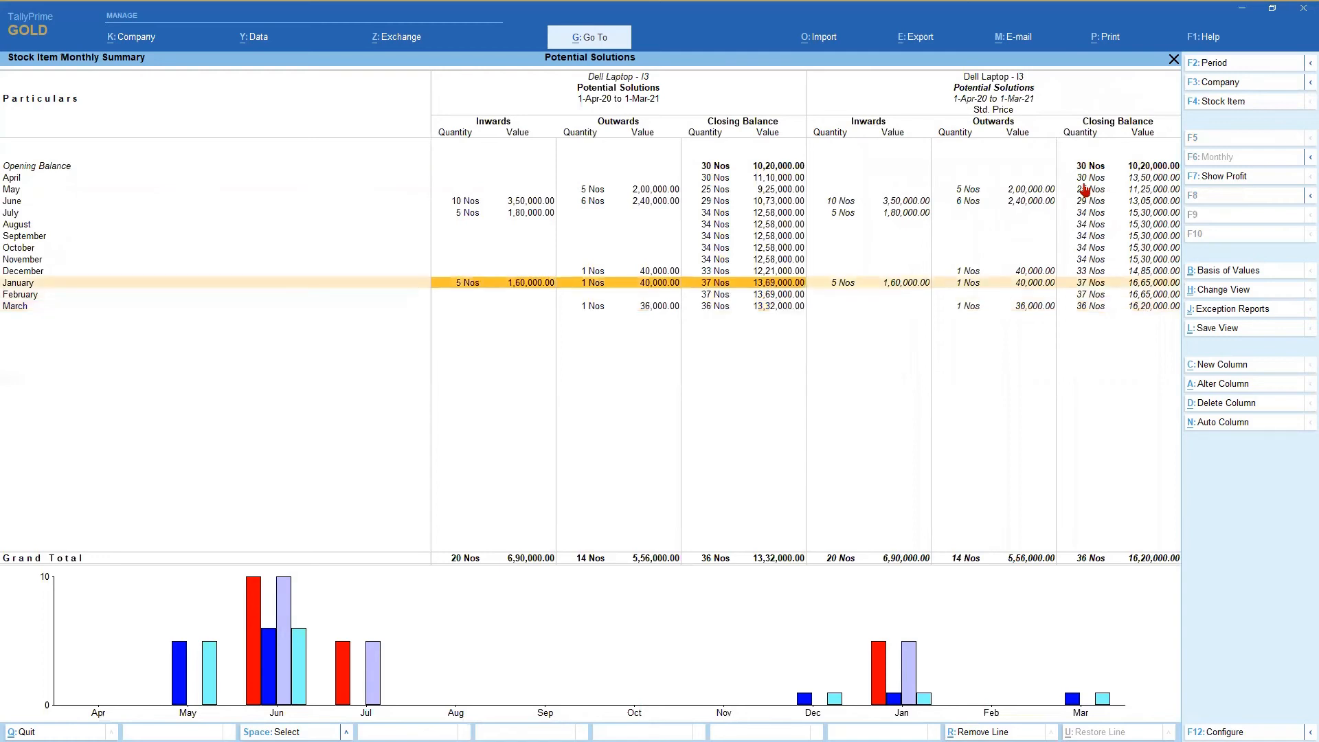
pyautogui.press('Down')
pyautogui.press('Down')
pyautogui.press('Right')
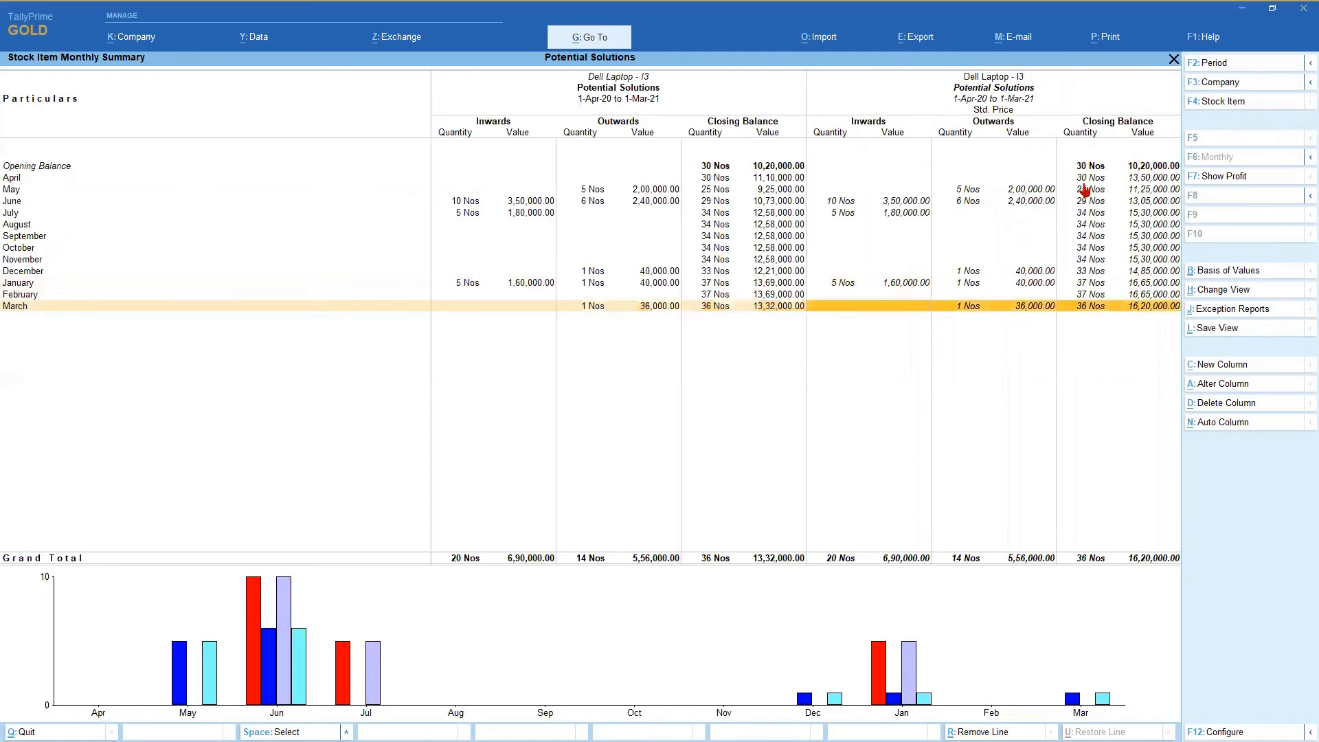
pyautogui.press('Return')
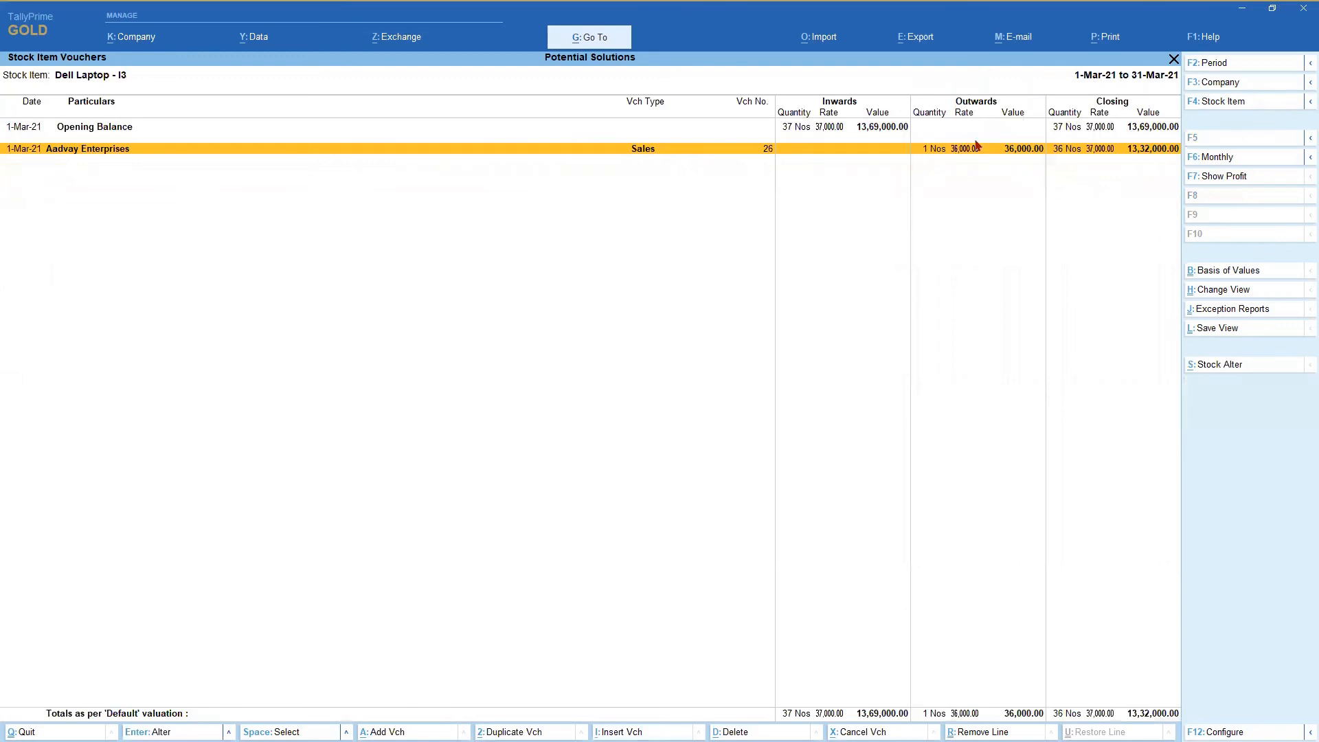
pyautogui.press('Escape')
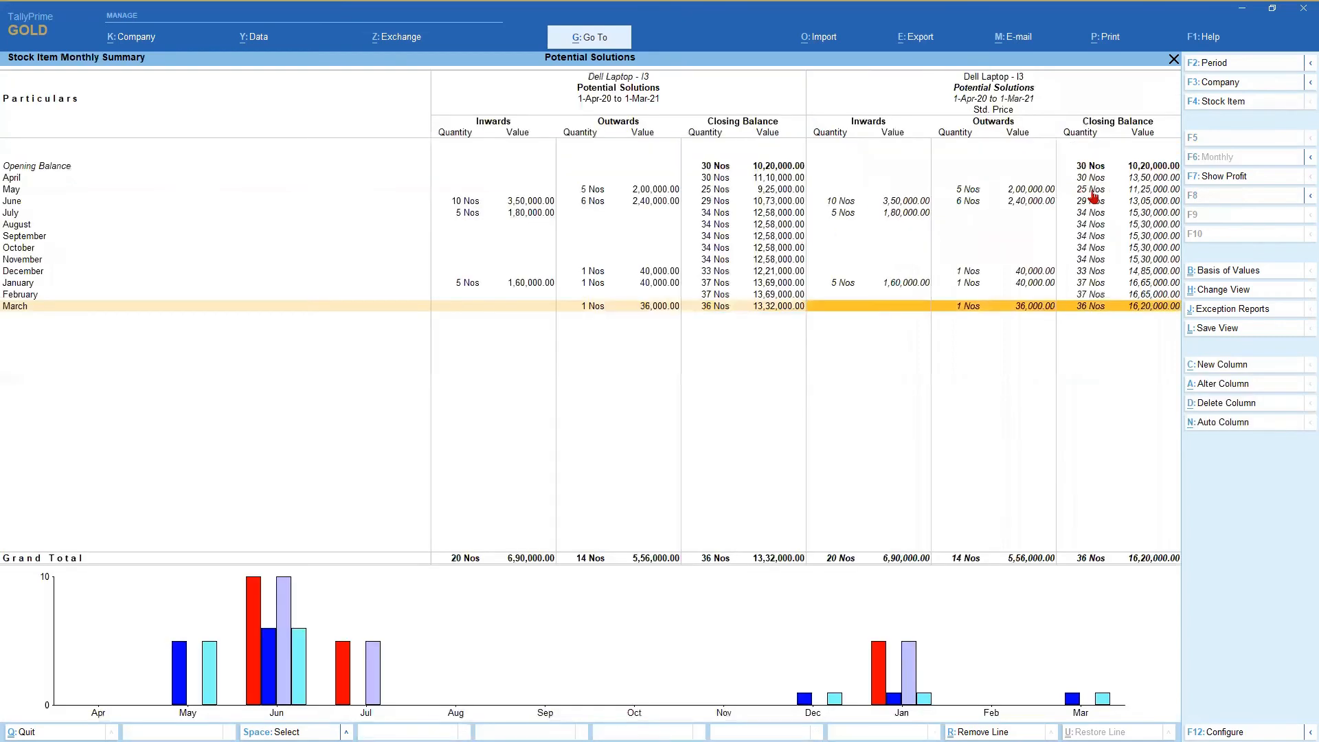
pyautogui.press('Escape')
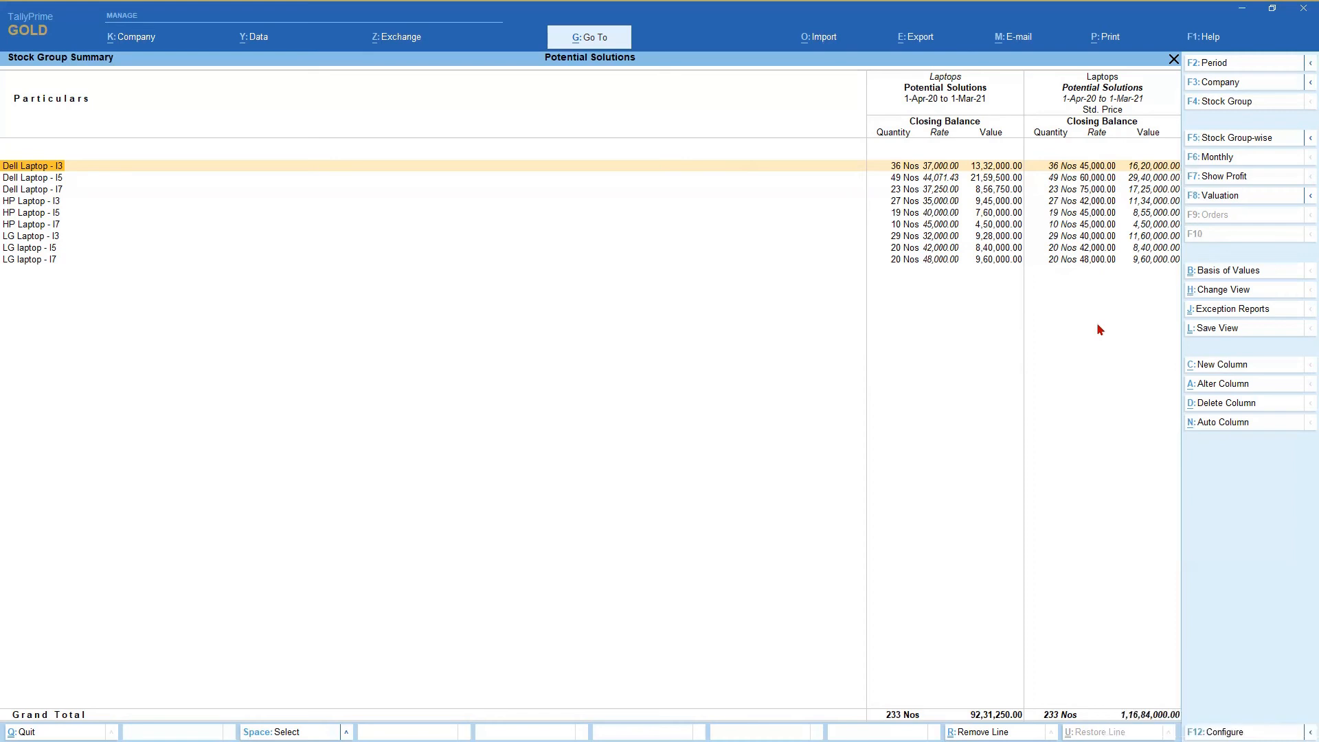
# Leave the two-column Std. Price comparison and reopen the Laptops group summary item-wise with only the default column
pyautogui.press('Escape')
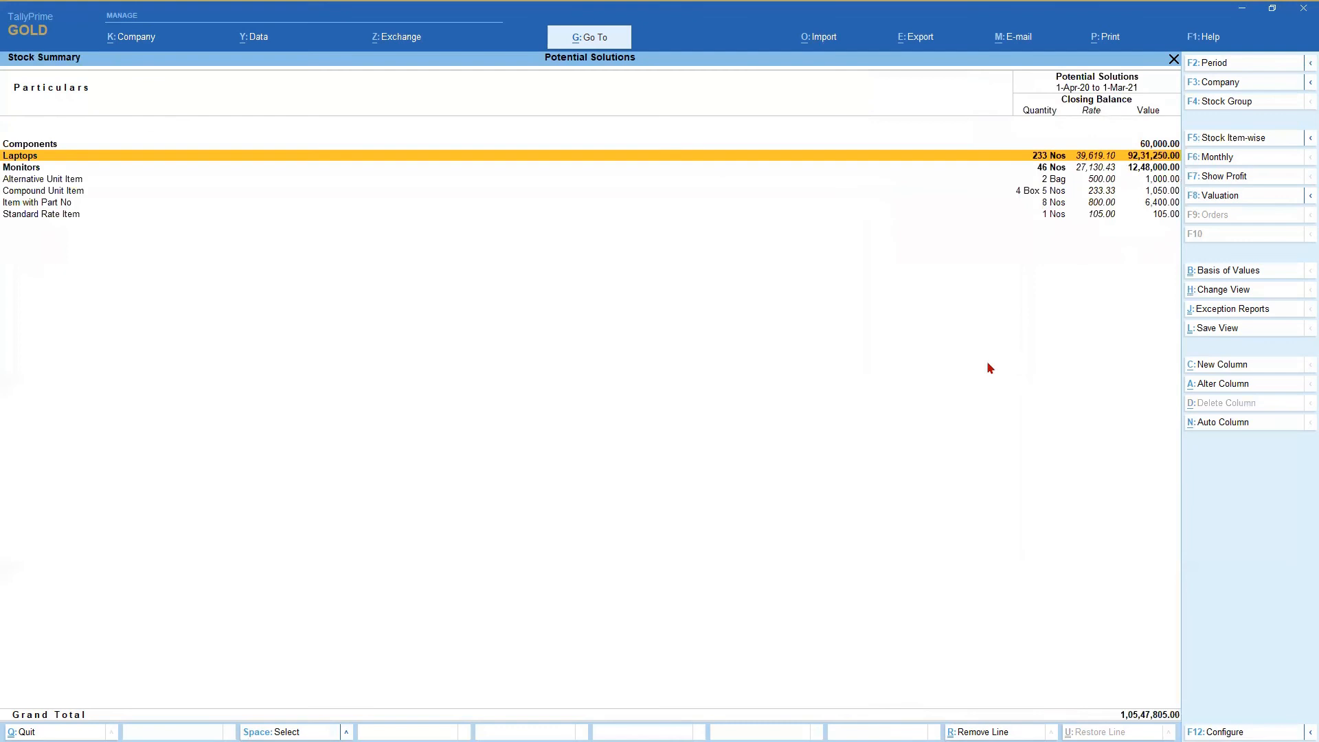
pyautogui.press('Return')
pyautogui.press('F5')
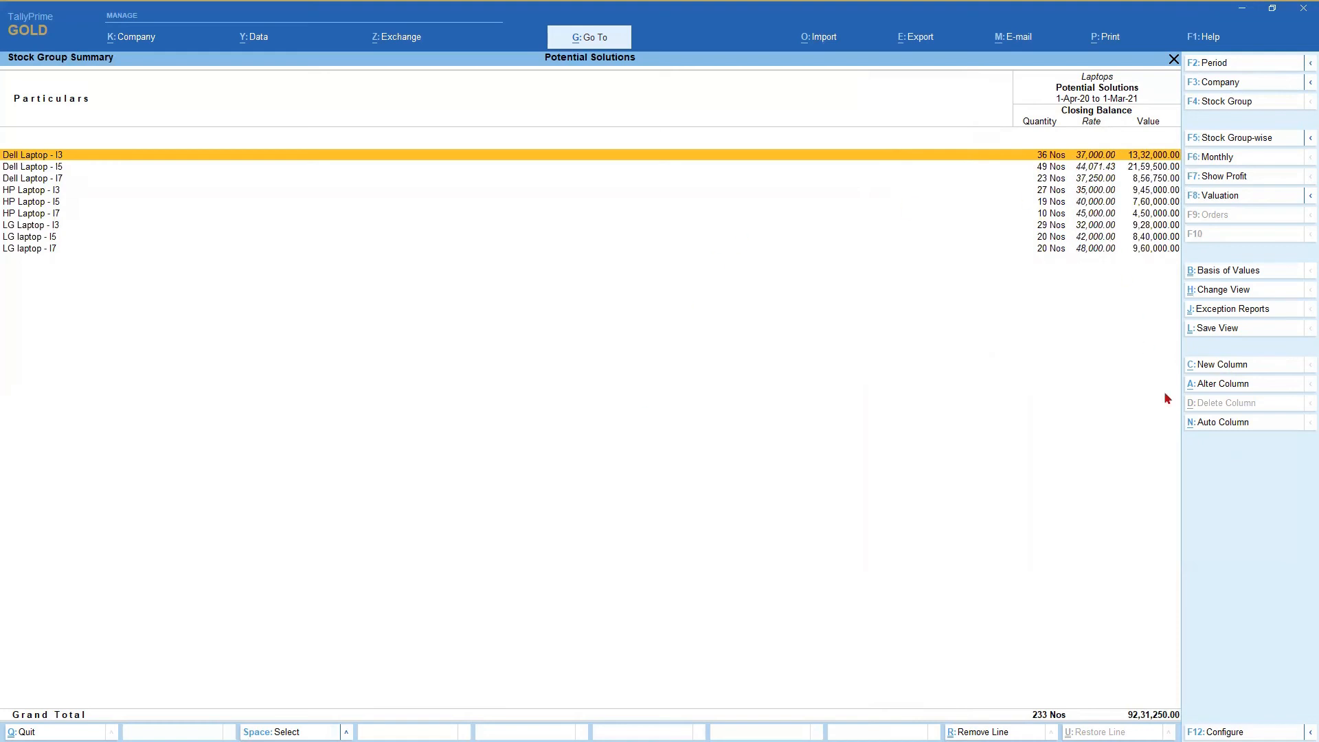
# Add auto-repeat columns for Stock Valuation Methods to the Laptops group summary
pyautogui.click(1225, 422)
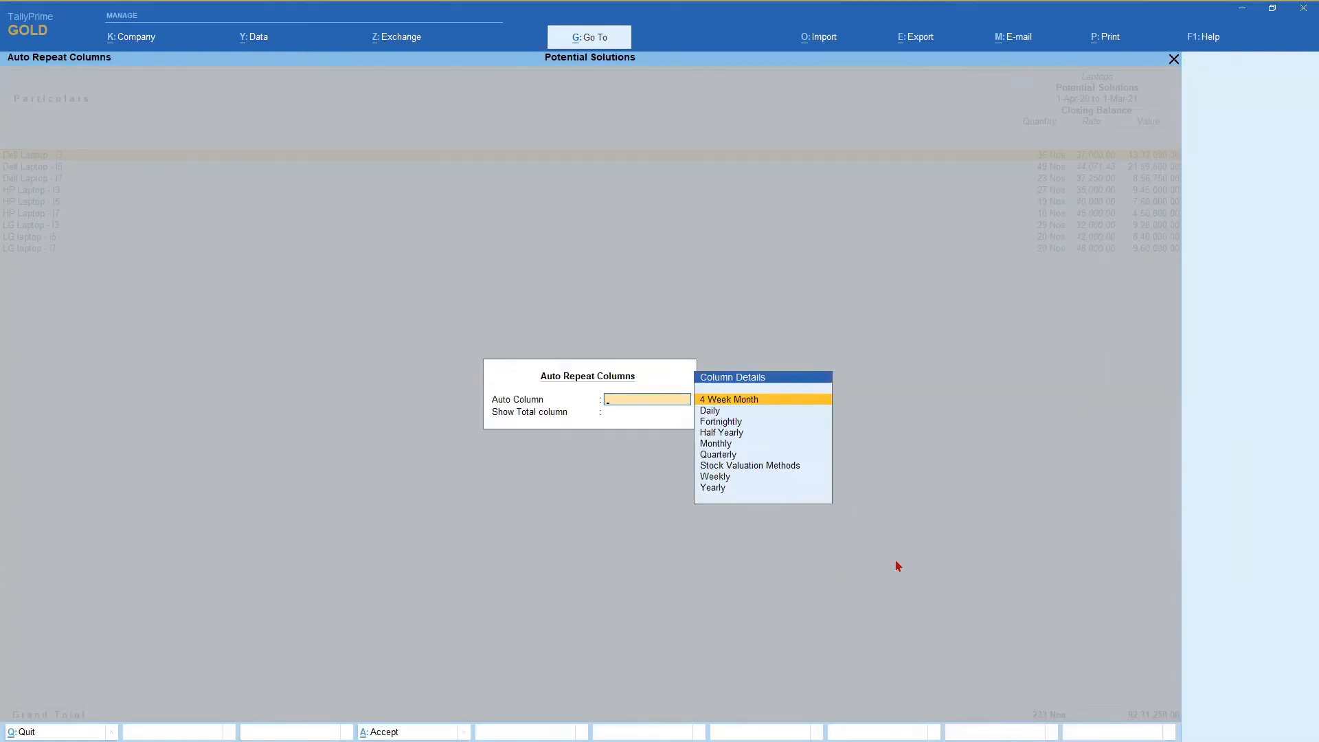
pyautogui.press('Down')
pyautogui.press('Down')
pyautogui.press('Down')
pyautogui.press('Down')
pyautogui.press('Down')
pyautogui.press('Down')
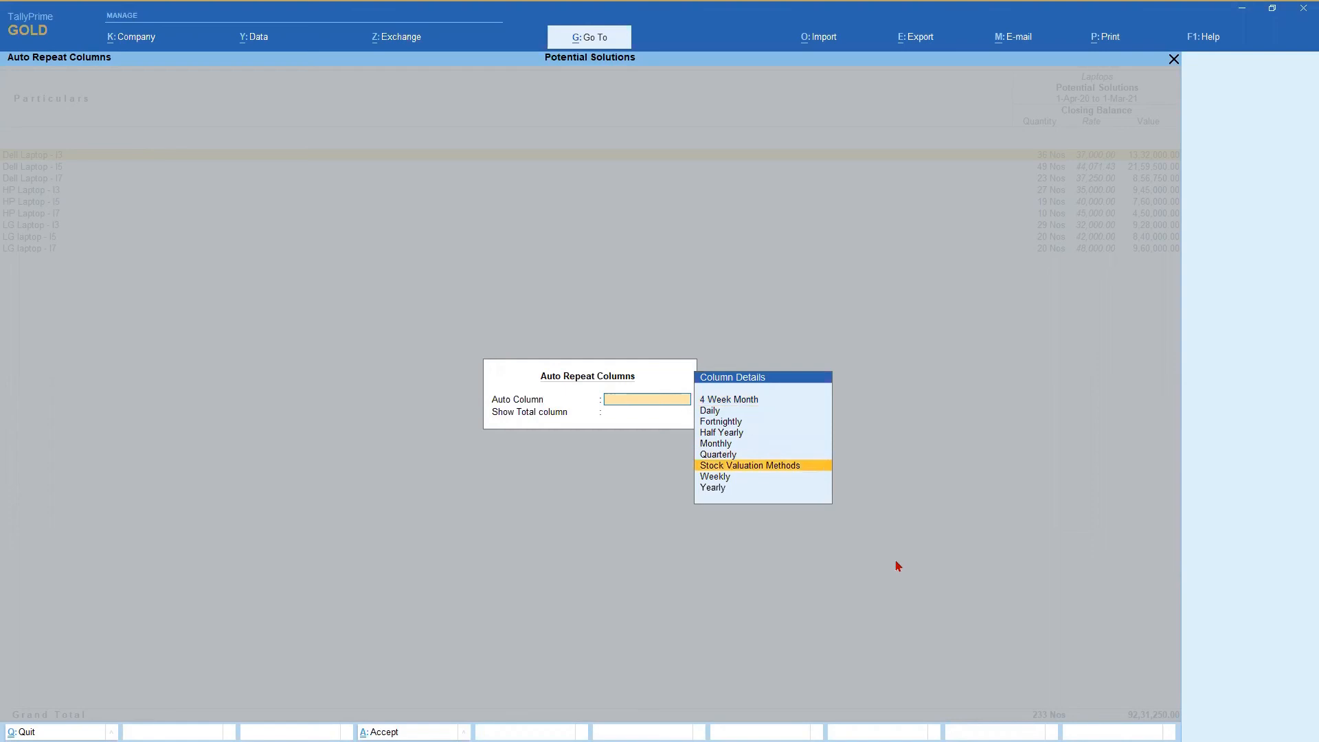
pyautogui.press('Return')
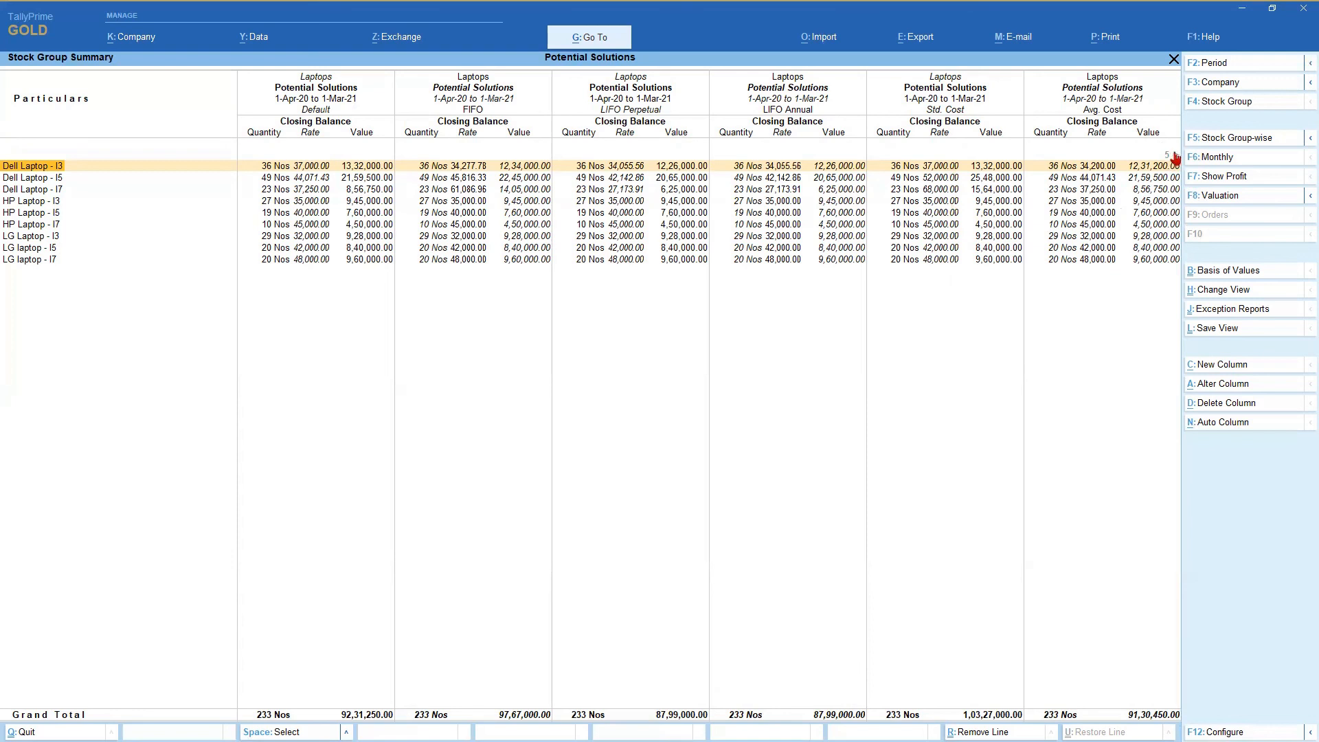
# Examine the Dell Laptop - I3 closing balance across all valuation columns, through to Last Sale Price
pyautogui.press('Right')
pyautogui.press('Right')
pyautogui.press('Right')
pyautogui.press('Right')
pyautogui.press('Right')
pyautogui.press('Right')
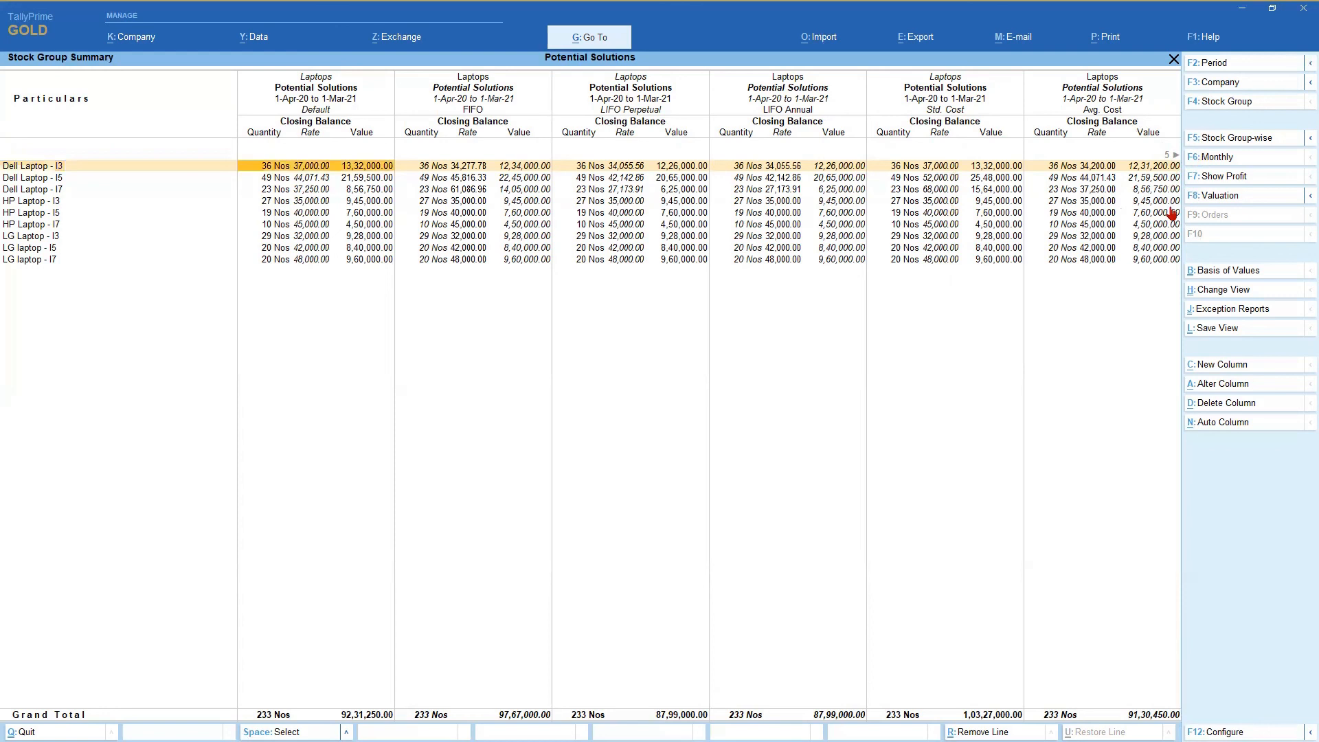
pyautogui.press('Right')
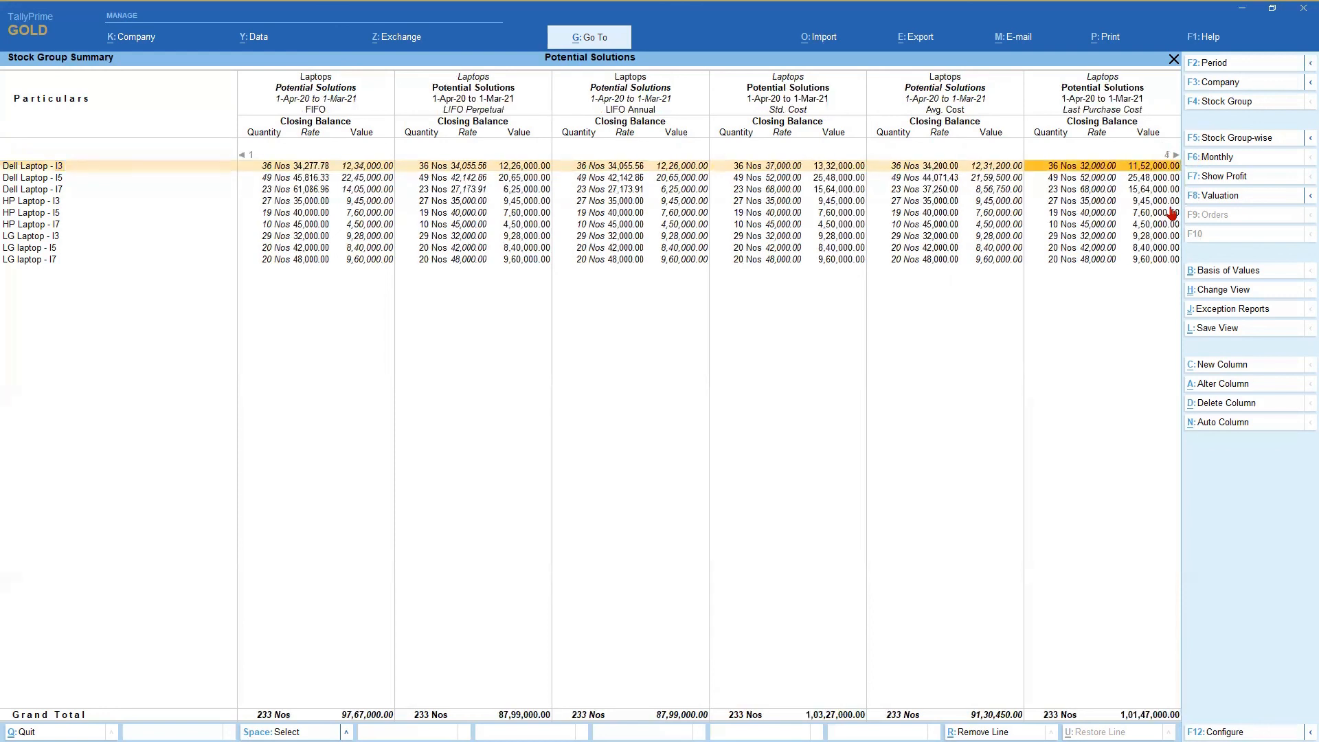
pyautogui.press('Right')
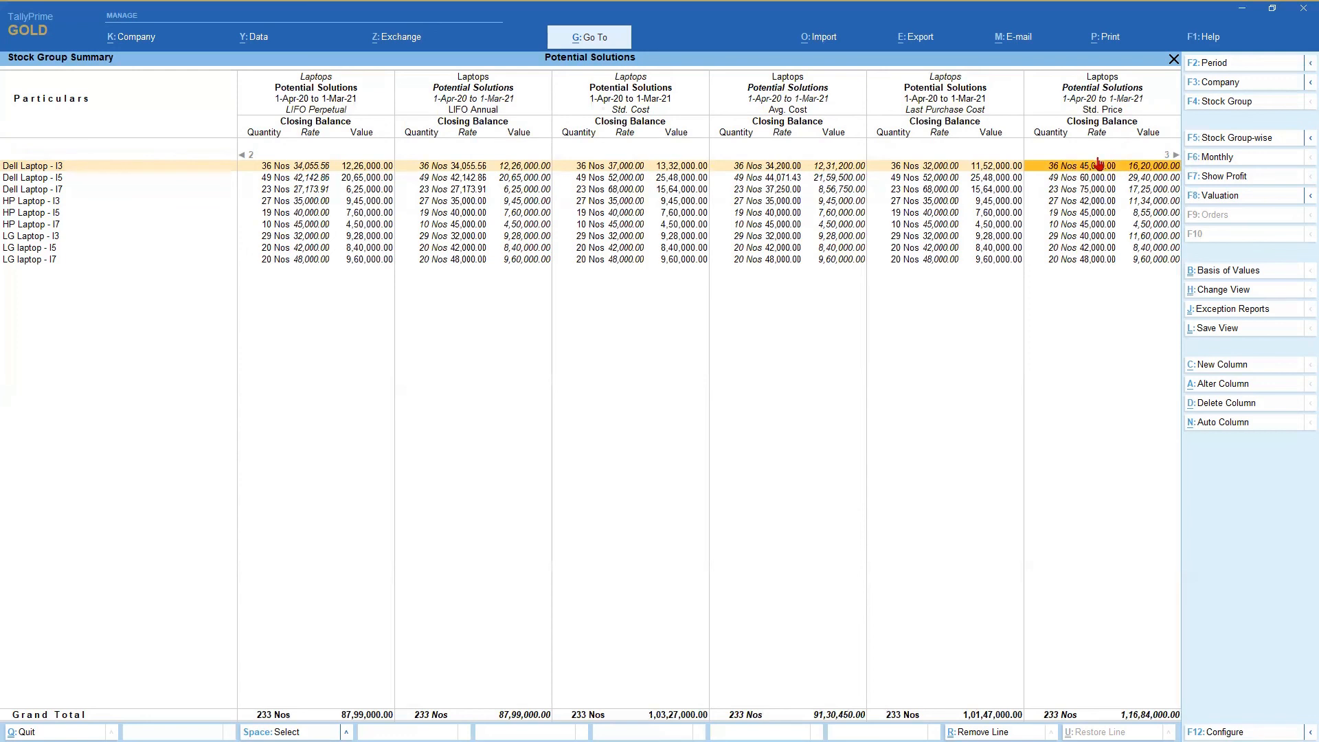
pyautogui.press('Right')
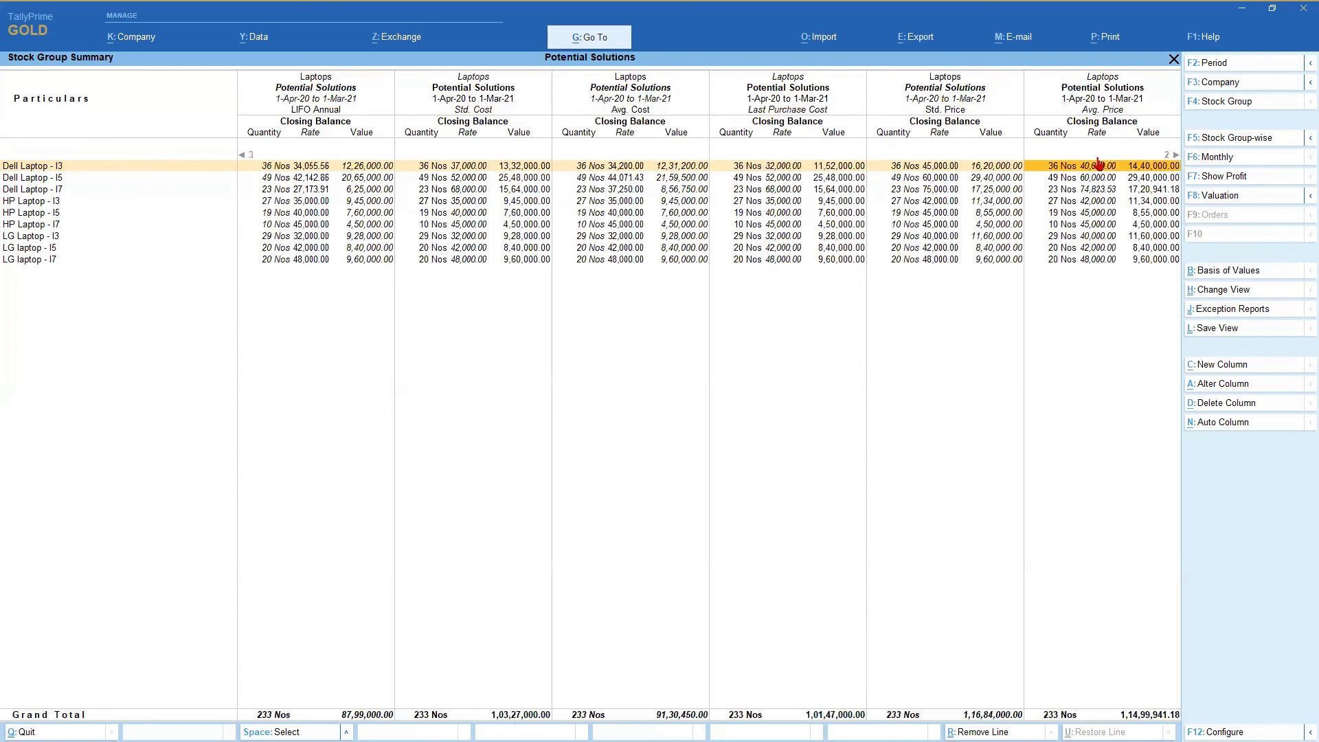
pyautogui.press('Right')
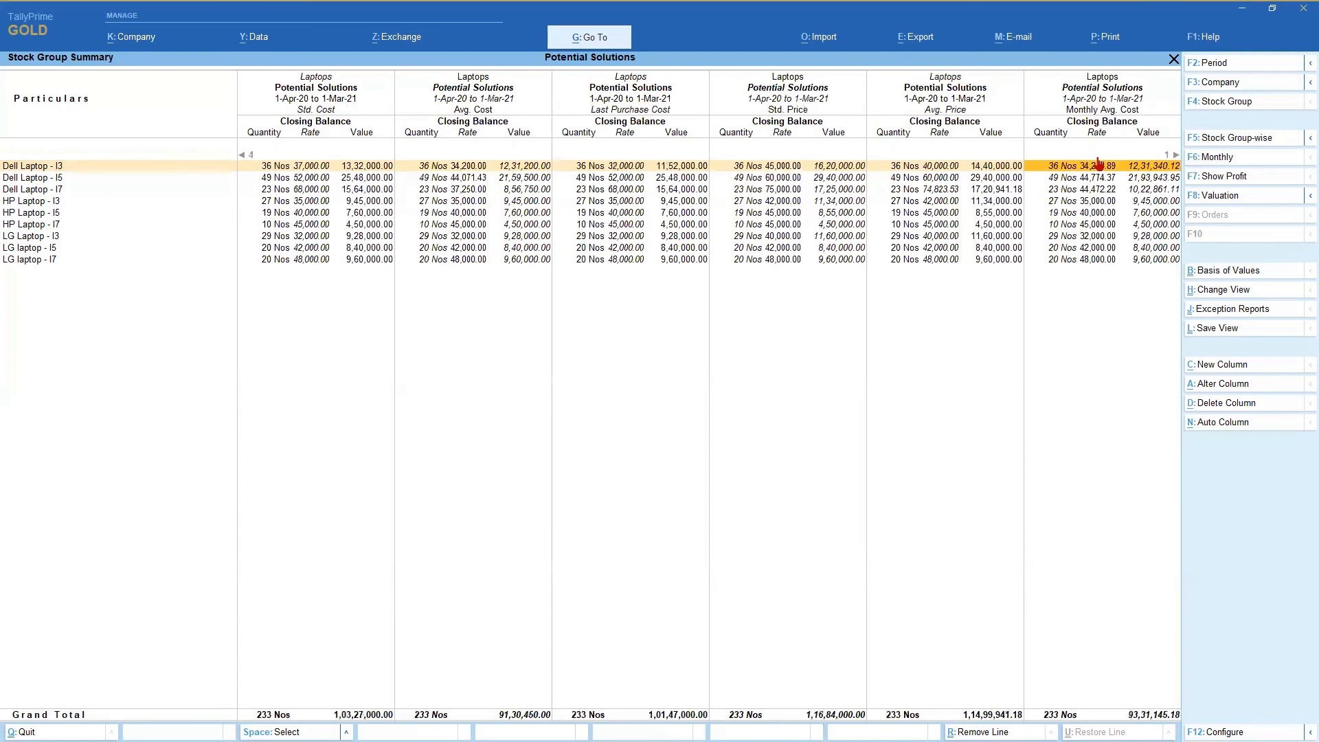
pyautogui.press('Right')
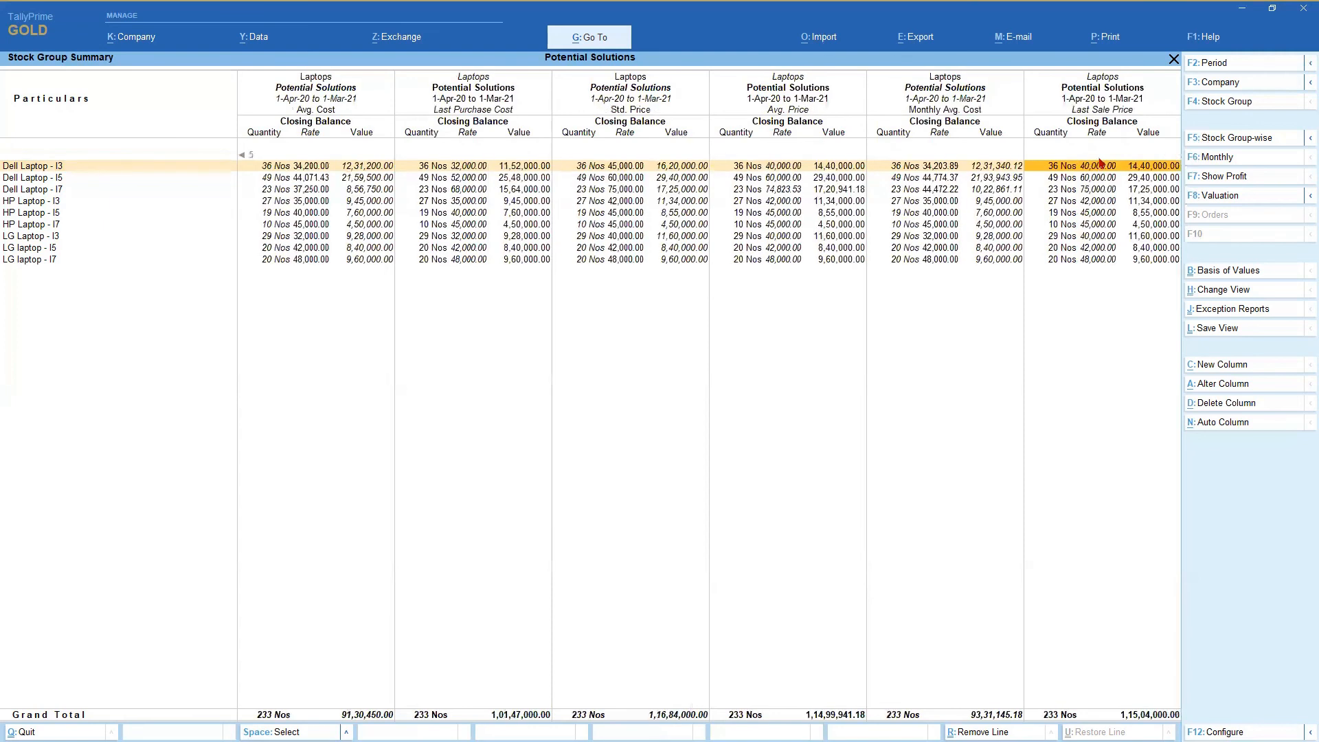